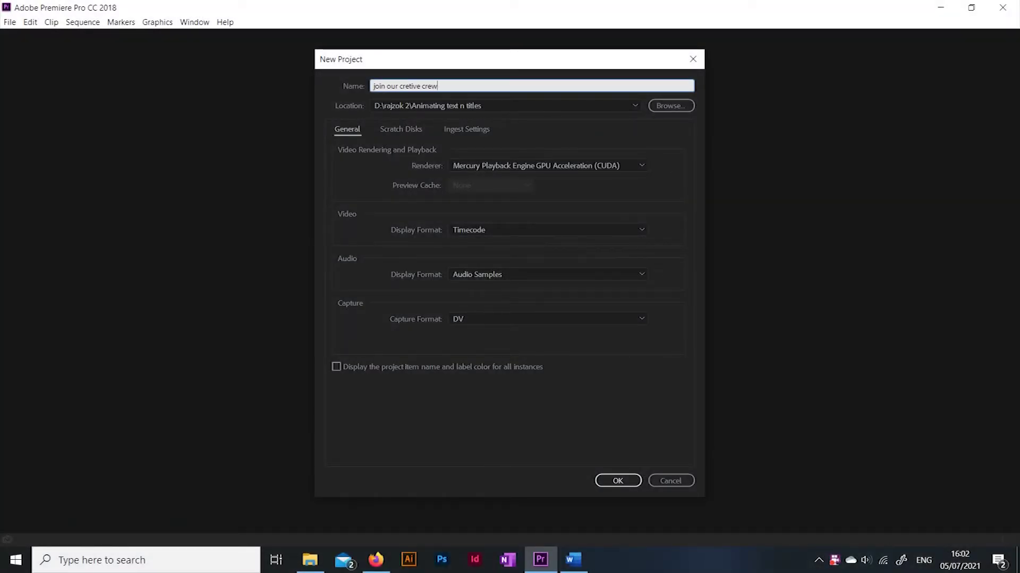
Step: Create the project "join our cretive crew" and build a sequence from MAH05272.MP4 in the BRAND ASSETS you will need folder
{"action": "left_click", "coordinate": [621, 480]}
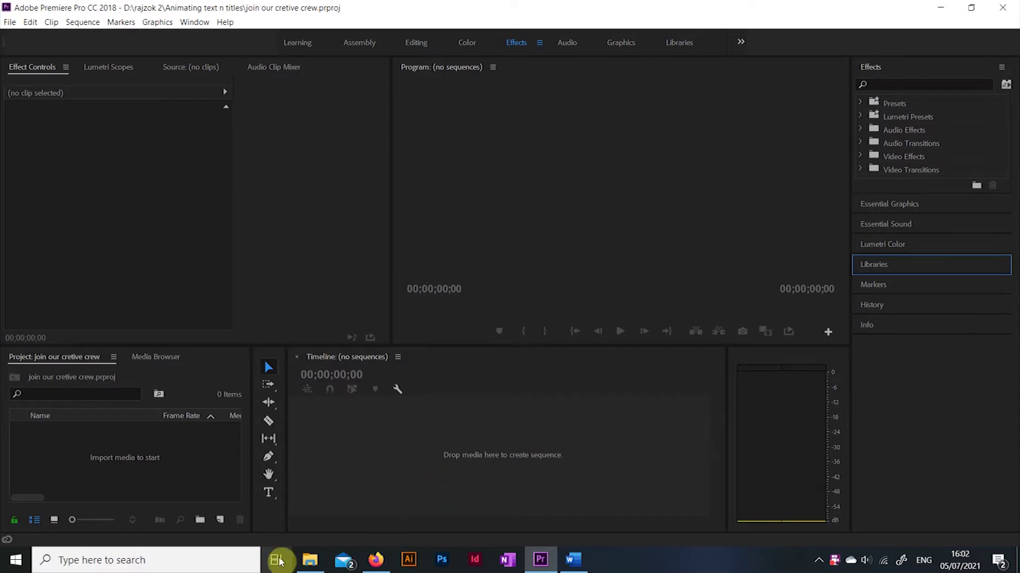
{"action": "left_click", "coordinate": [308, 562]}
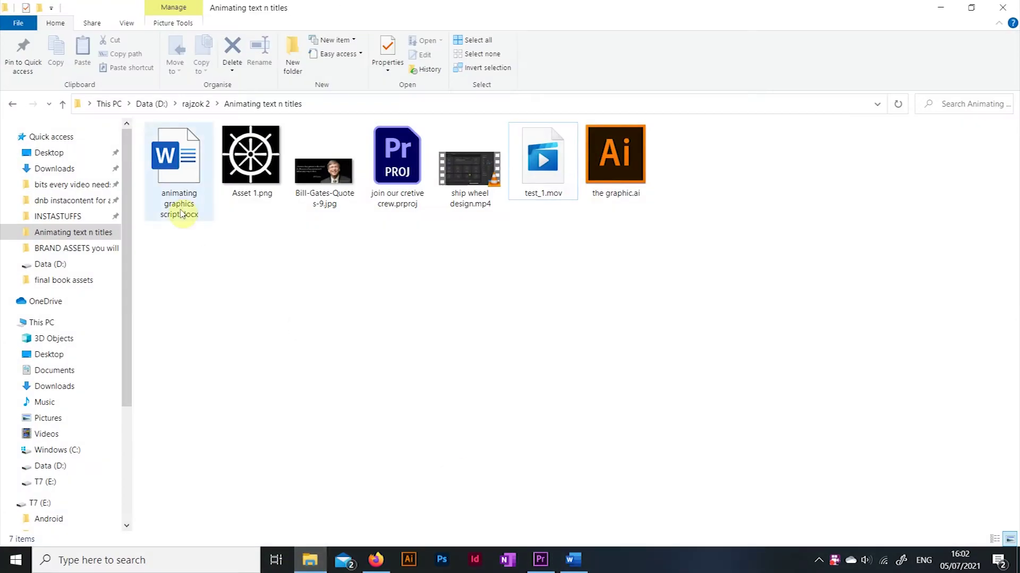
{"action": "left_click", "coordinate": [83, 247]}
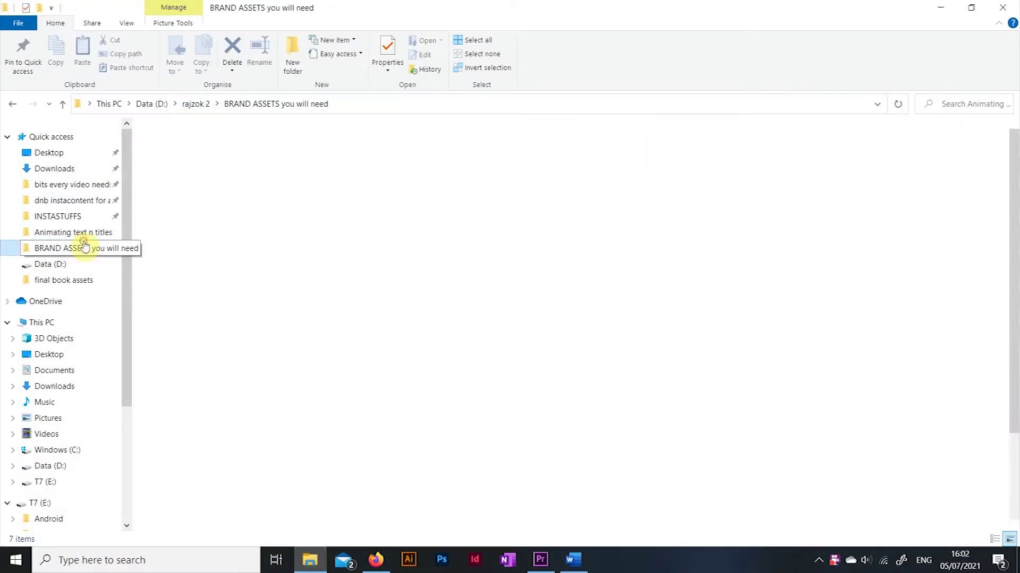
{"action": "scroll", "coordinate": [610, 468], "scroll_direction": "down", "scroll_amount": 2}
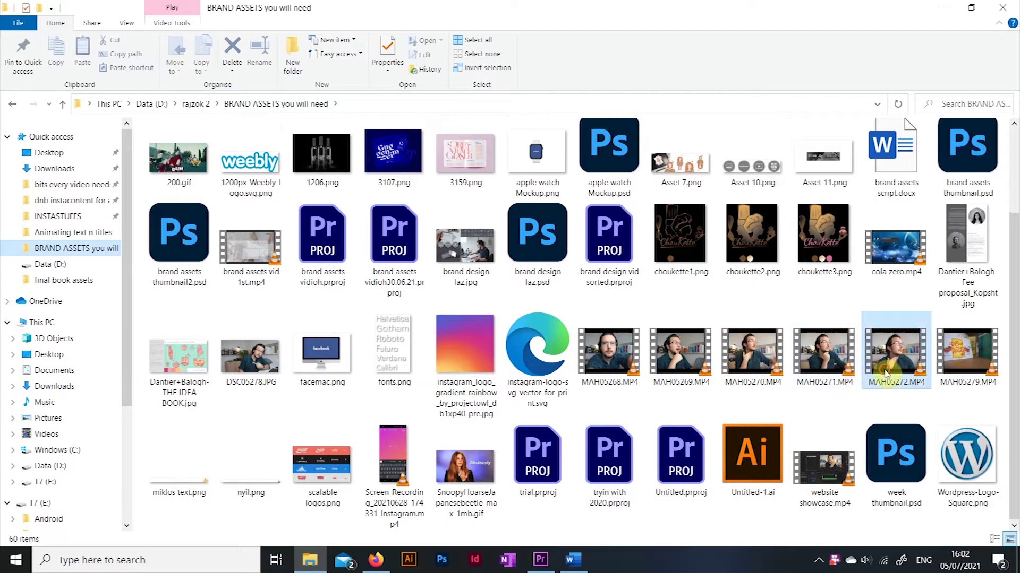
{"action": "left_click", "coordinate": [896, 354]}
{"action": "left_click_drag", "start_coordinate": [895, 354], "coordinate": [394, 477]}
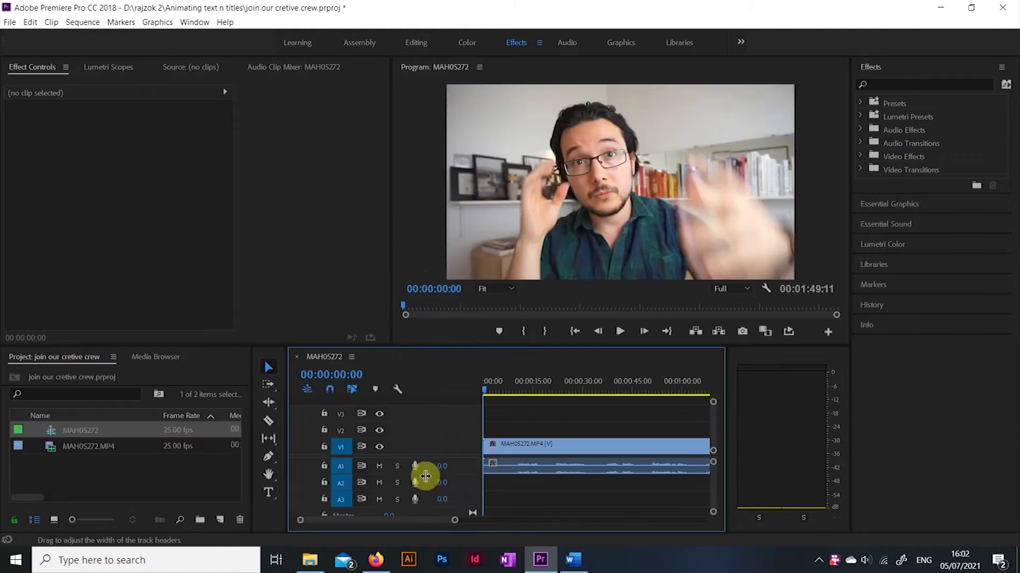
Step: Split the MAH05272.MP4 clip at 00:00:10:05 and keep only the part before the cut
{"action": "left_click_drag", "start_coordinate": [485, 391], "coordinate": [511, 393]}
{"action": "left_click", "coordinate": [268, 421]}
{"action": "left_click", "coordinate": [518, 446]}
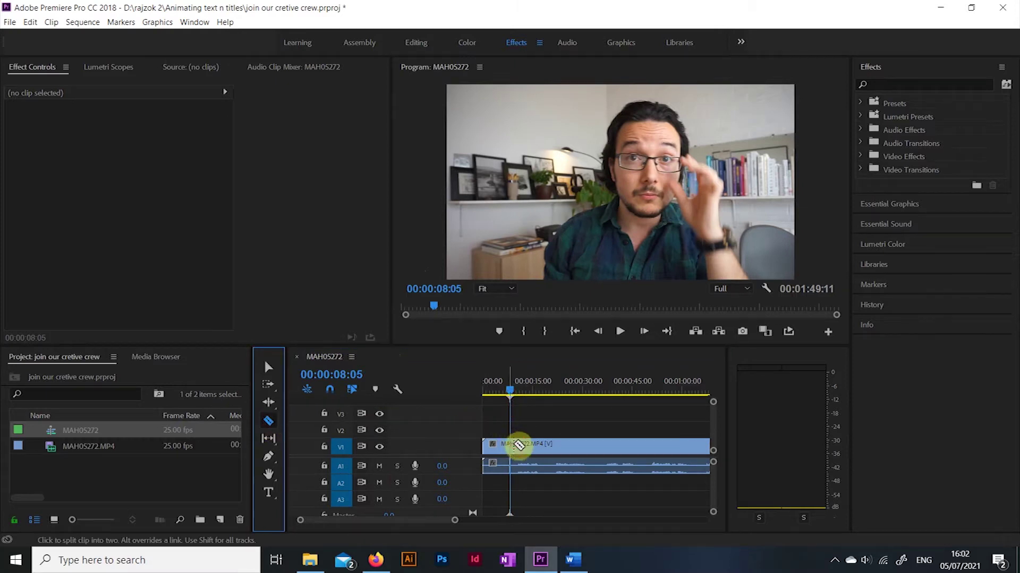
{"action": "left_click", "coordinate": [268, 367]}
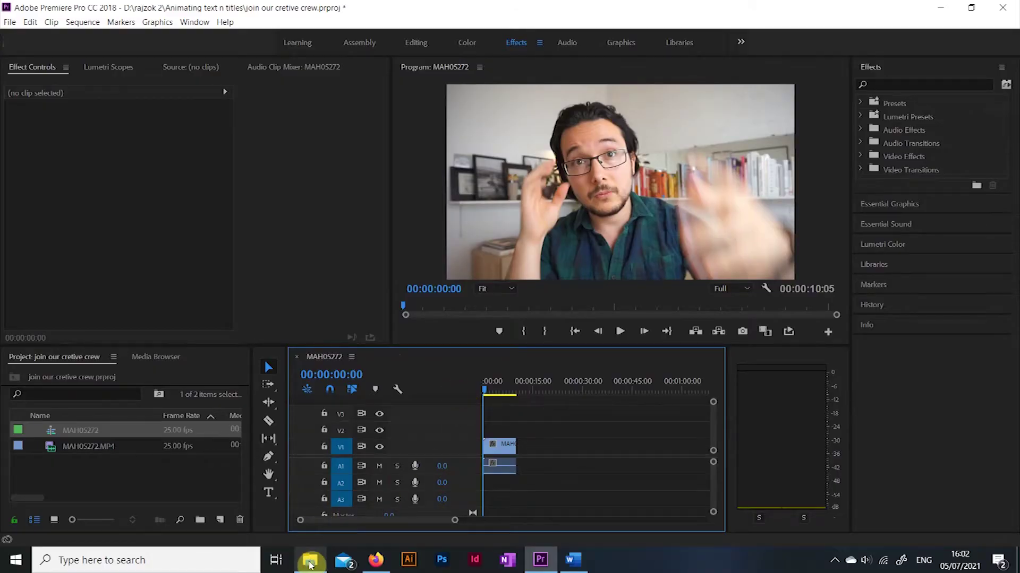
Step: Place Asset 1.png from the Animating text n titles folder on V2 at the start of the sequence
{"action": "left_click", "coordinate": [309, 560]}
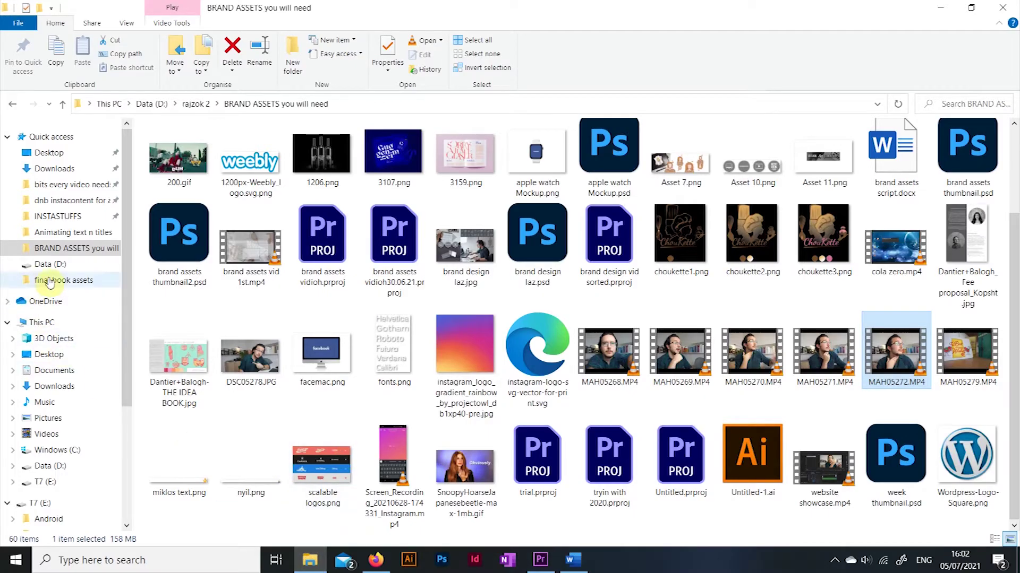
{"action": "left_click", "coordinate": [47, 233]}
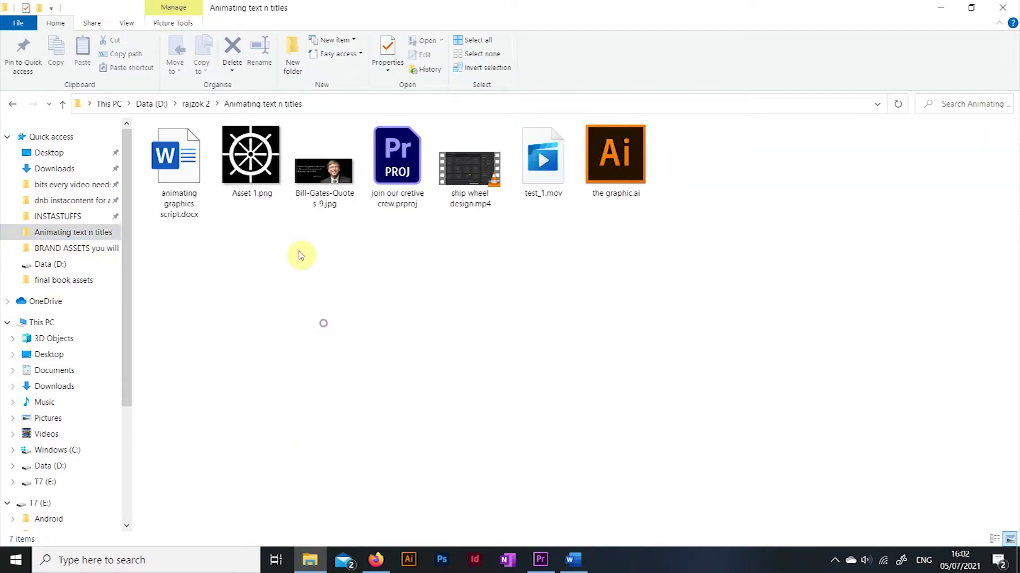
{"action": "left_click_drag", "start_coordinate": [254, 169], "coordinate": [495, 400]}
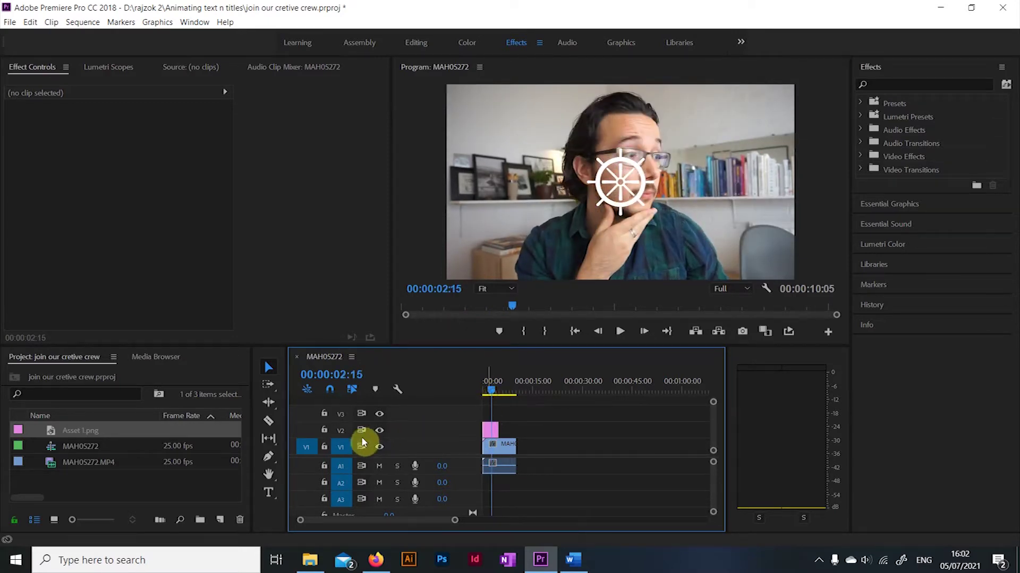
Step: Hide the V1 video track, select the wheel clip and switch to the Graphics workspace
{"action": "left_click", "coordinate": [302, 447]}
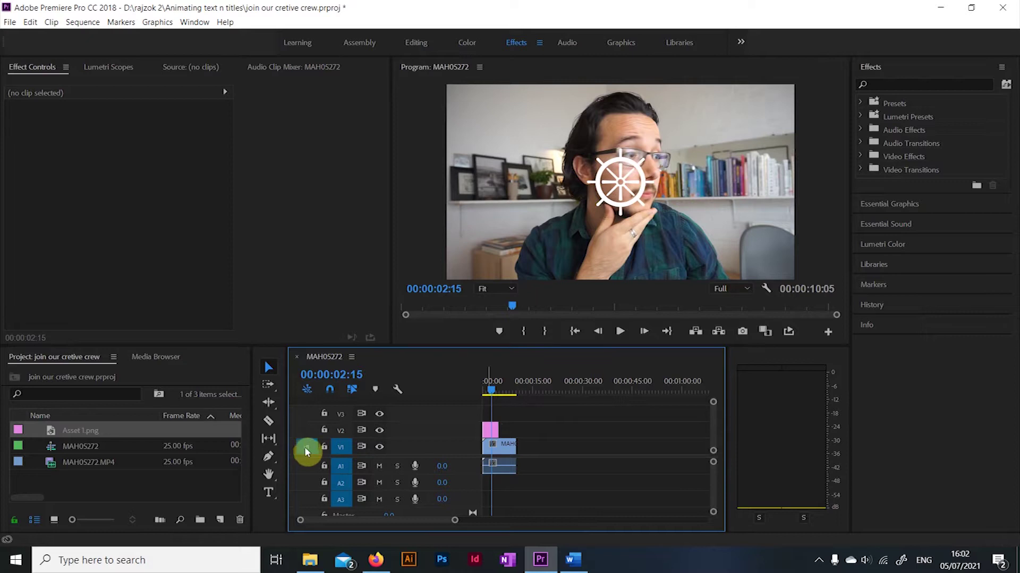
{"action": "left_click", "coordinate": [379, 449]}
{"action": "left_click", "coordinate": [489, 429]}
{"action": "left_click", "coordinate": [620, 43]}
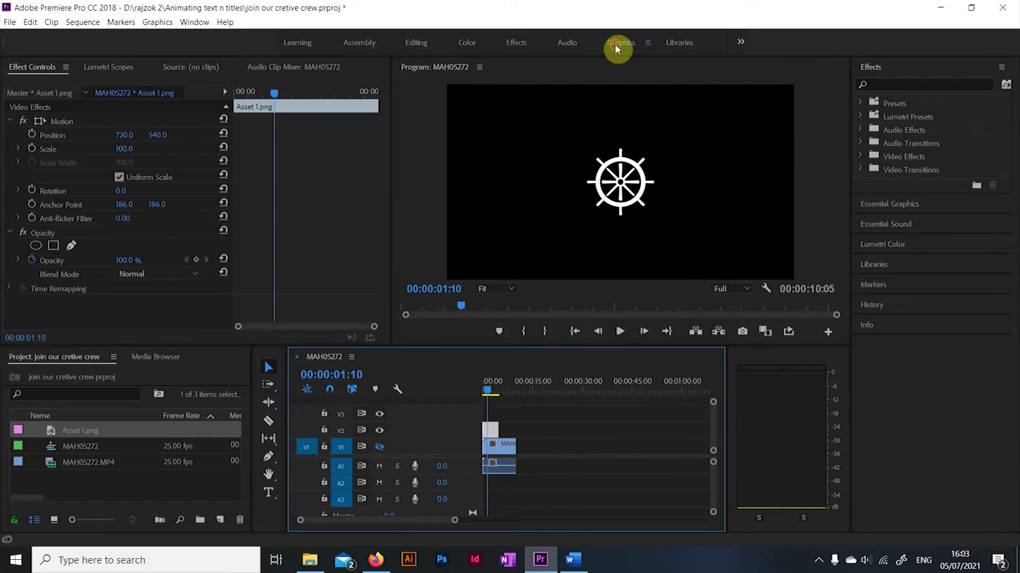
Step: Add the text "Join the" overlapping the wheel's left side and move its V3 clip to the start of the sequence
{"action": "left_click", "coordinate": [416, 202]}
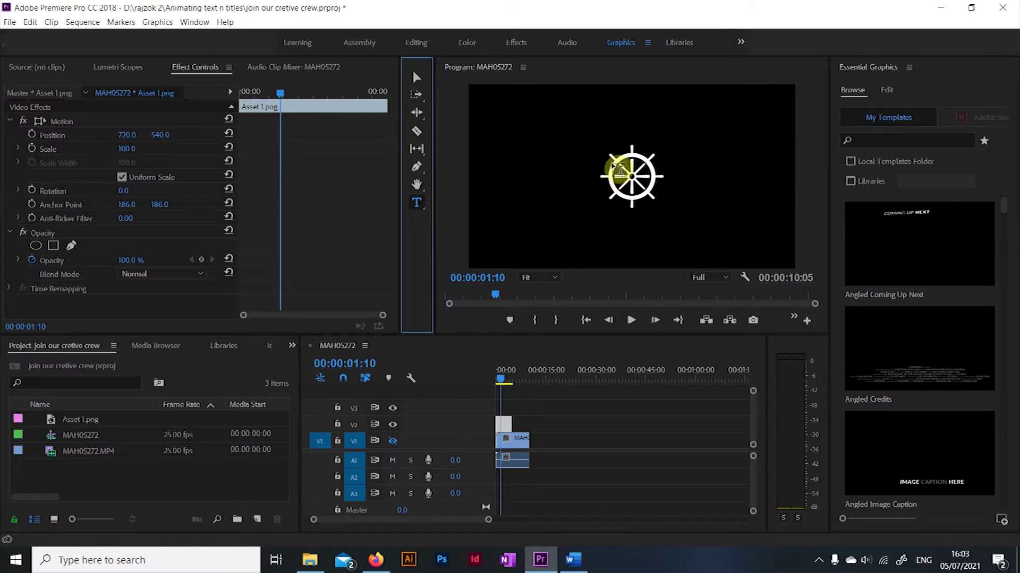
{"action": "left_click", "coordinate": [529, 169]}
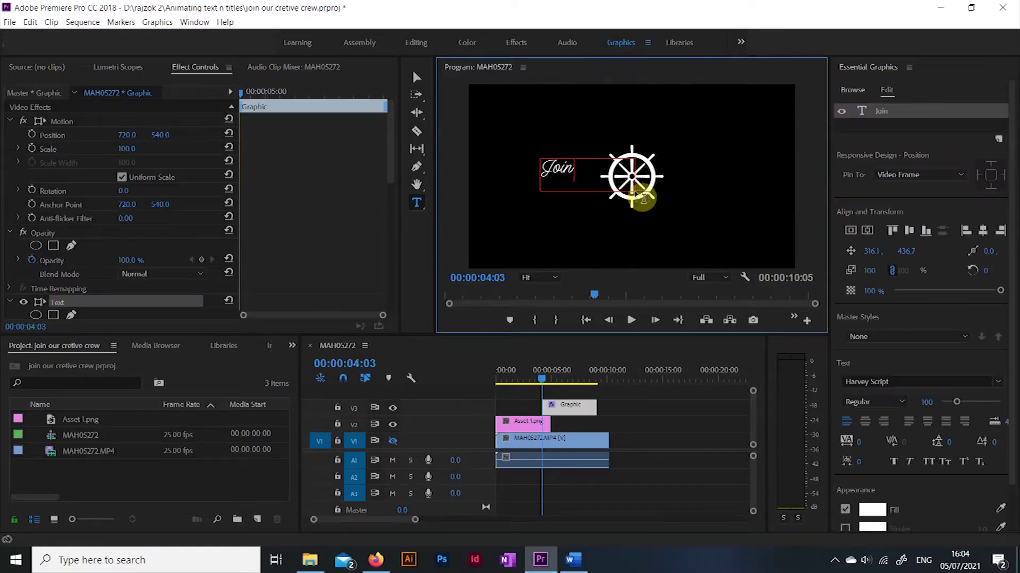
{"action": "type", "text": "the"}
{"action": "left_click", "coordinate": [417, 77]}
{"action": "left_click_drag", "start_coordinate": [550, 172], "coordinate": [573, 177]}
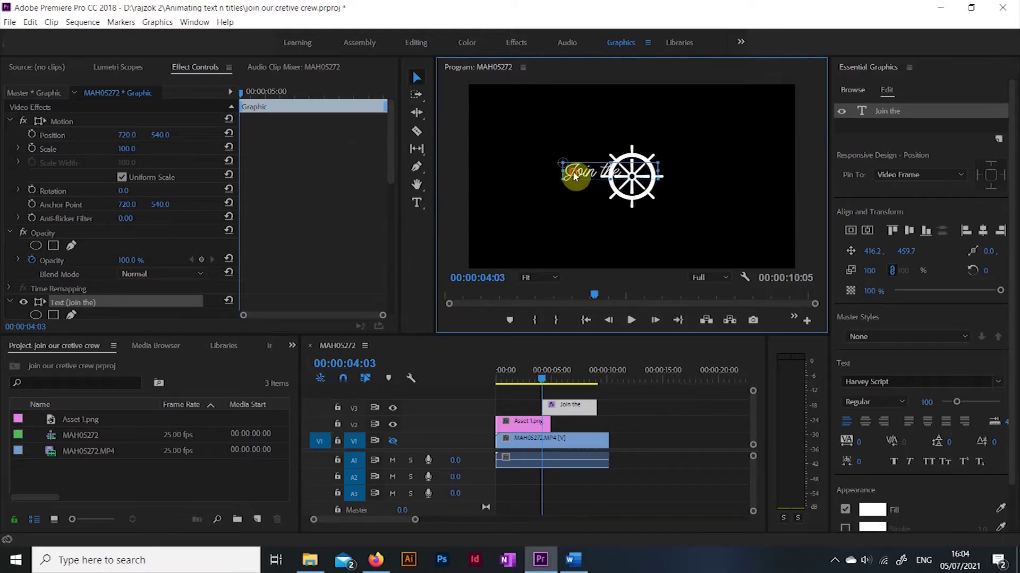
{"action": "left_click_drag", "start_coordinate": [569, 407], "coordinate": [523, 406]}
Step: Add a separate text "Creative Crew" below "Join the" with the playhead at 00:00:02:16
{"action": "left_click_drag", "start_coordinate": [505, 378], "coordinate": [525, 378]}
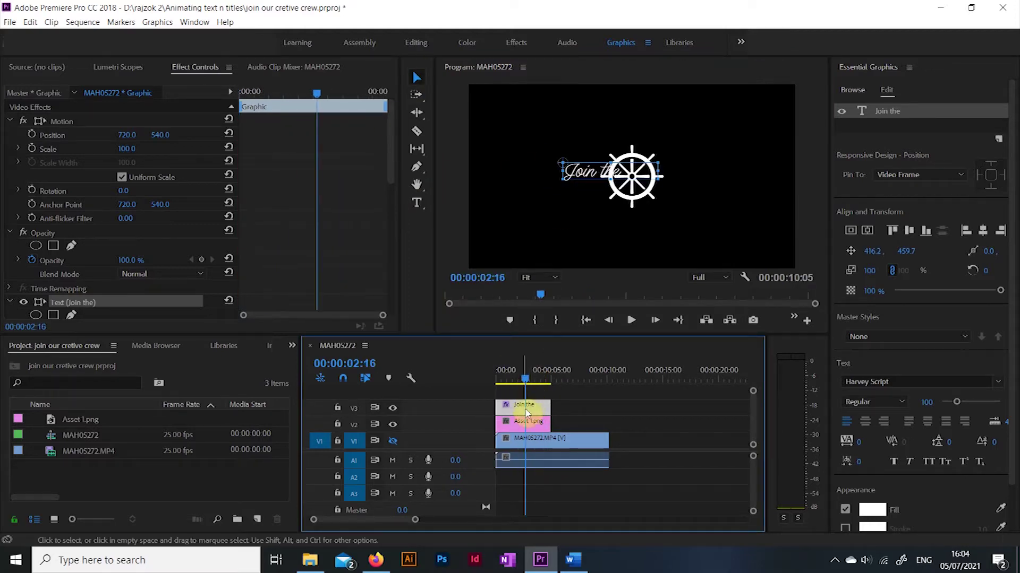
{"action": "left_click", "coordinate": [416, 203]}
{"action": "left_click_drag", "start_coordinate": [565, 195], "coordinate": [683, 230]}
{"action": "type", "text": "Creative Crew"}
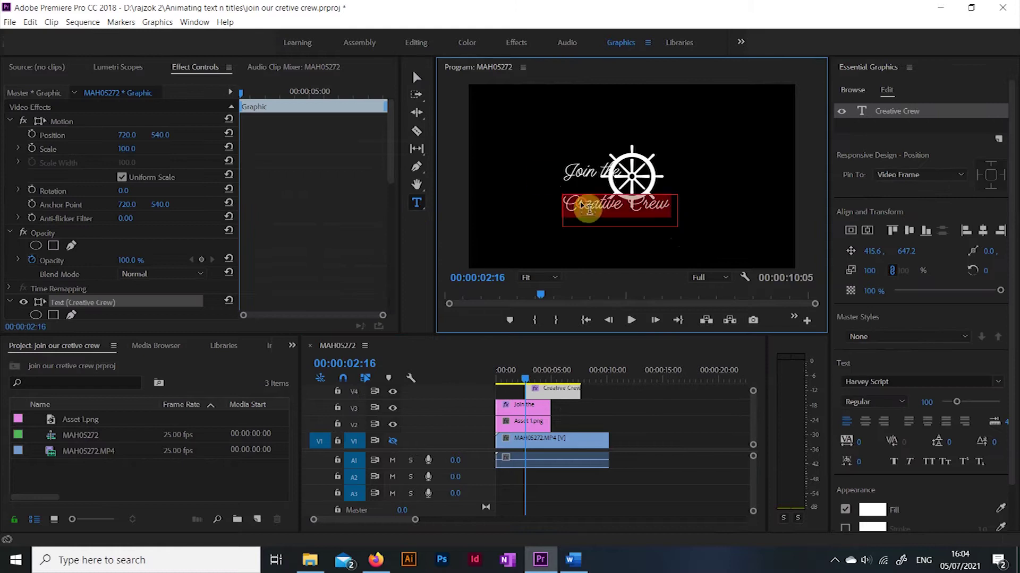
Step: Change the second text's font to LuzSans-Book and rewrite it in capitals as "CREATIVE CREW"
{"action": "left_click", "coordinate": [850, 382]}
{"action": "type", "text": "luz"}
{"action": "left_click", "coordinate": [809, 141]}
{"action": "type", "text": "CREATIVE CREW"}
{"action": "key", "text": "Escape"}
Step: Set the CREATIVE CREW text to size 73 and move it directly beneath "Join the"
{"action": "double_click", "coordinate": [586, 191]}
{"action": "key", "text": "alt+shift+Left"}
{"action": "key", "text": "Escape"}
{"action": "left_click_drag", "start_coordinate": [603, 196], "coordinate": [611, 189]}
Step: Line up the CREATIVE CREW clip with the clips below it and shrink its text box to fit the words
{"action": "left_click", "coordinate": [557, 392]}
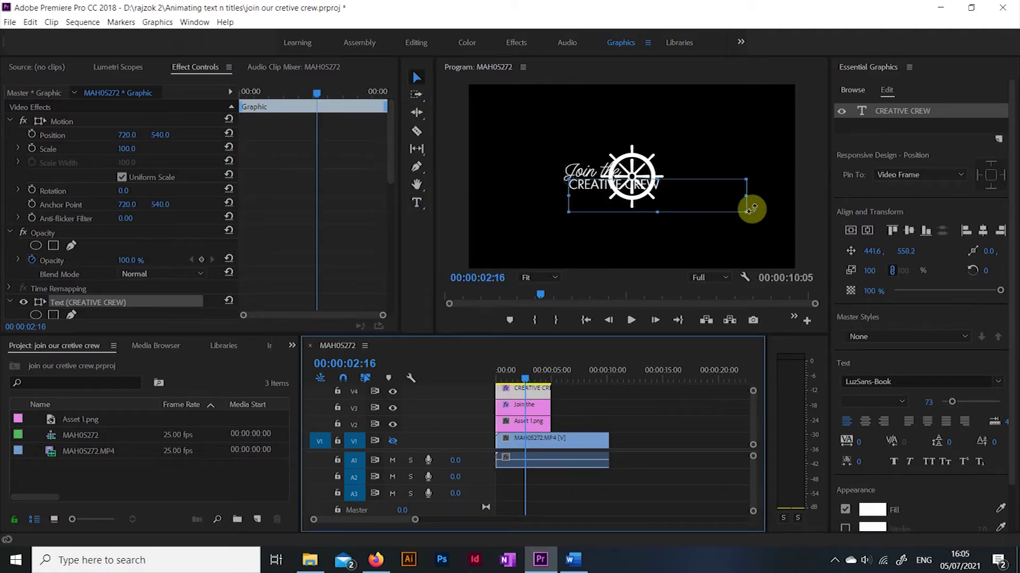
{"action": "left_click_drag", "start_coordinate": [750, 209], "coordinate": [663, 201]}
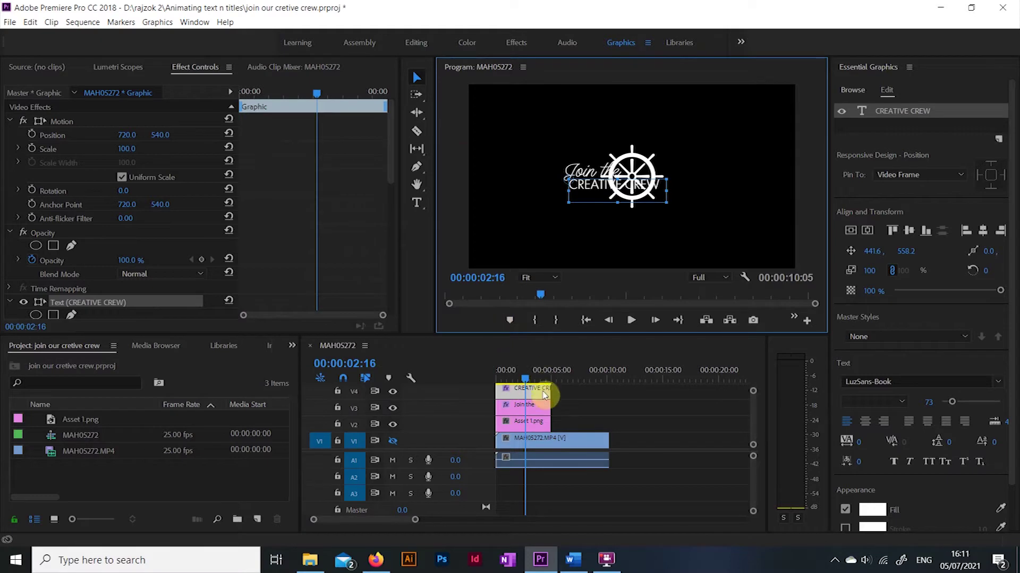
{"action": "left_click", "coordinate": [535, 421]}
{"action": "left_click", "coordinate": [526, 405]}
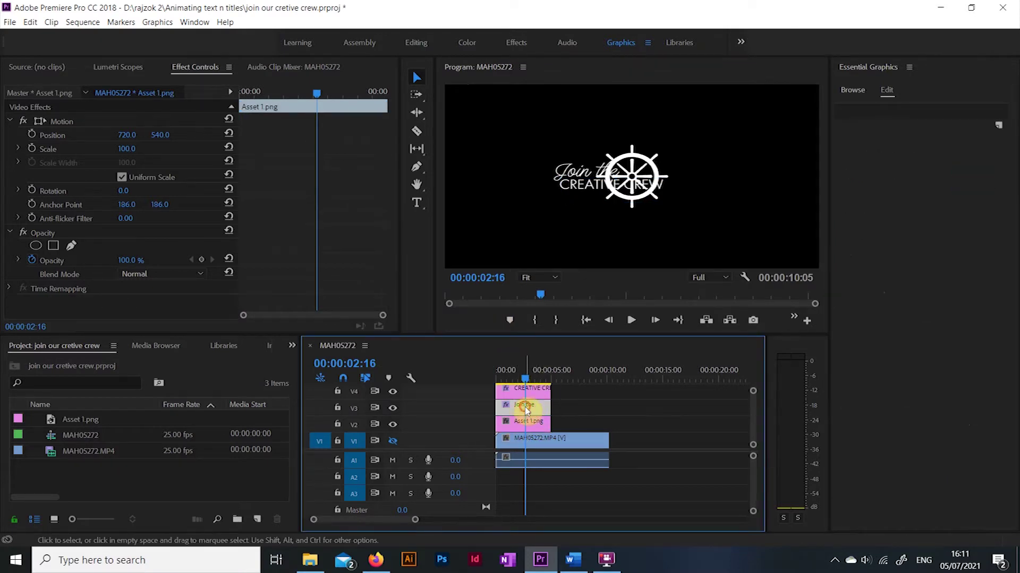
{"action": "left_click", "coordinate": [526, 394]}
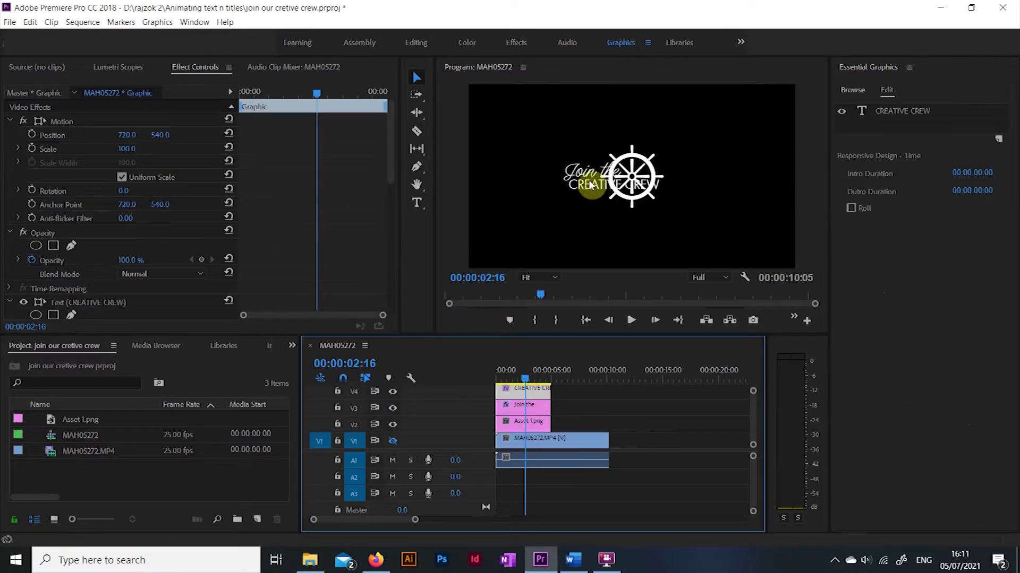
Step: Turn off opacity keyframing on the Asset 1.png clip and set its opacity to 70%
{"action": "left_click", "coordinate": [532, 425]}
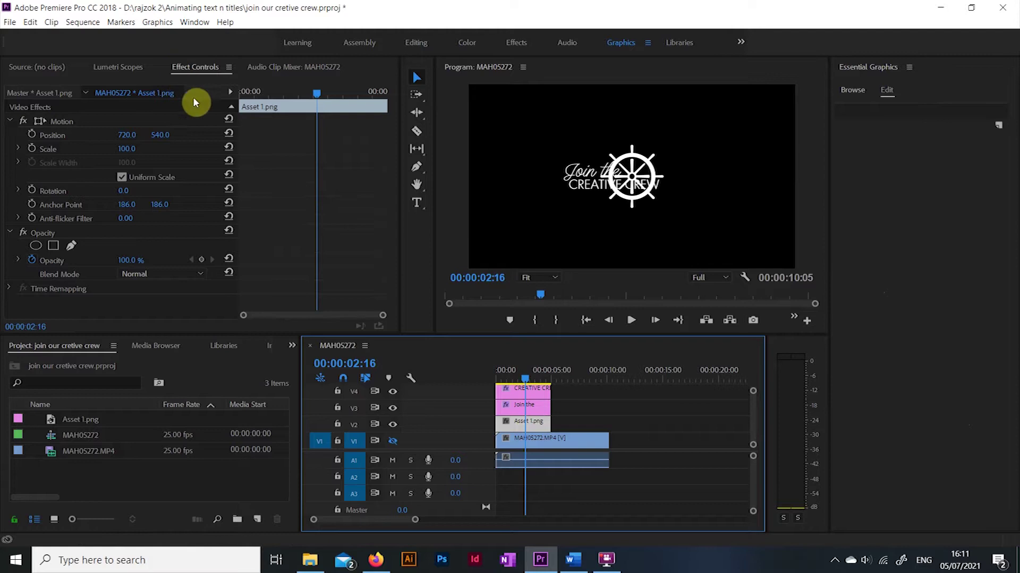
{"action": "left_click", "coordinate": [29, 264]}
{"action": "left_click", "coordinate": [136, 259]}
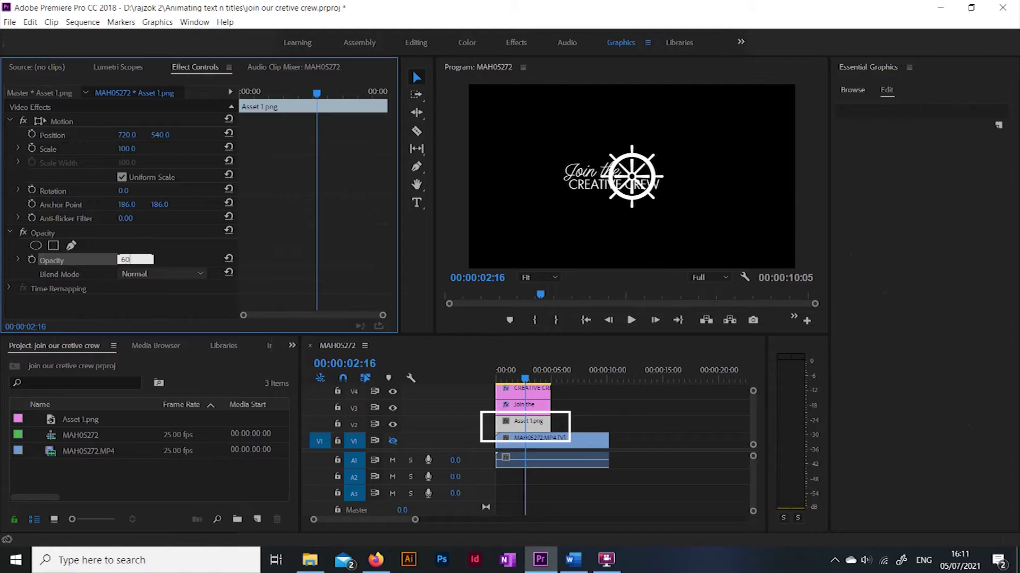
{"action": "left_click", "coordinate": [182, 276]}
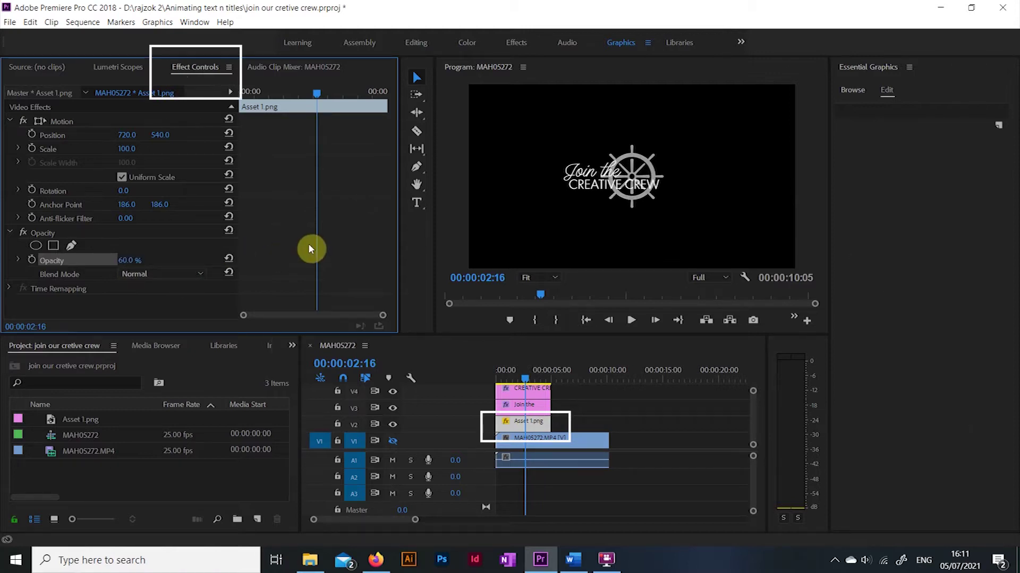
{"action": "key", "text": "Return"}
{"action": "left_click", "coordinate": [135, 261]}
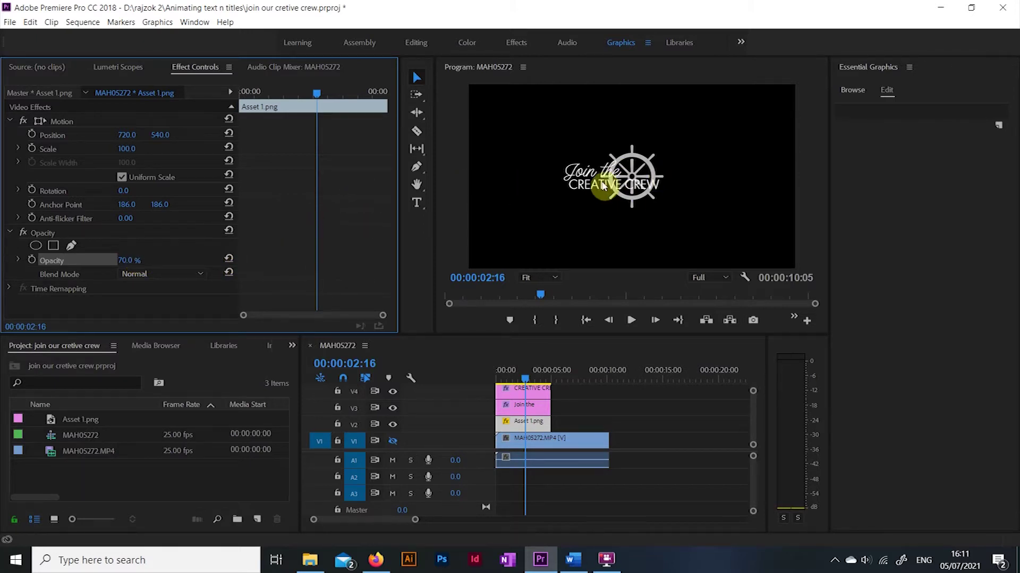
Step: Draw a four-sided opacity mask over the wheel's lower-left part behind the text, invert it and feather it to 215
{"action": "left_click", "coordinate": [71, 247]}
{"action": "left_click", "coordinate": [590, 179]}
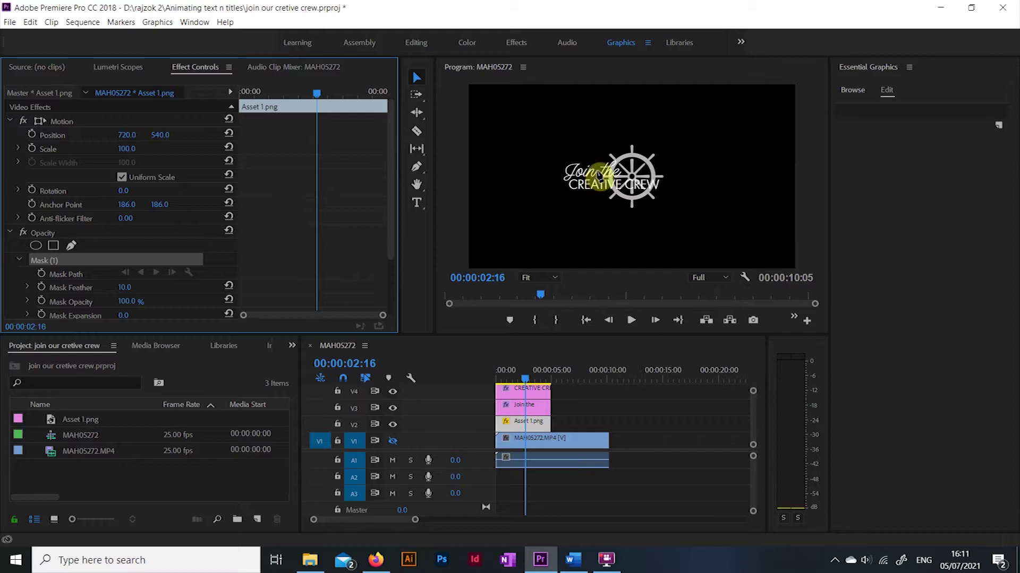
{"action": "left_click", "coordinate": [626, 171]}
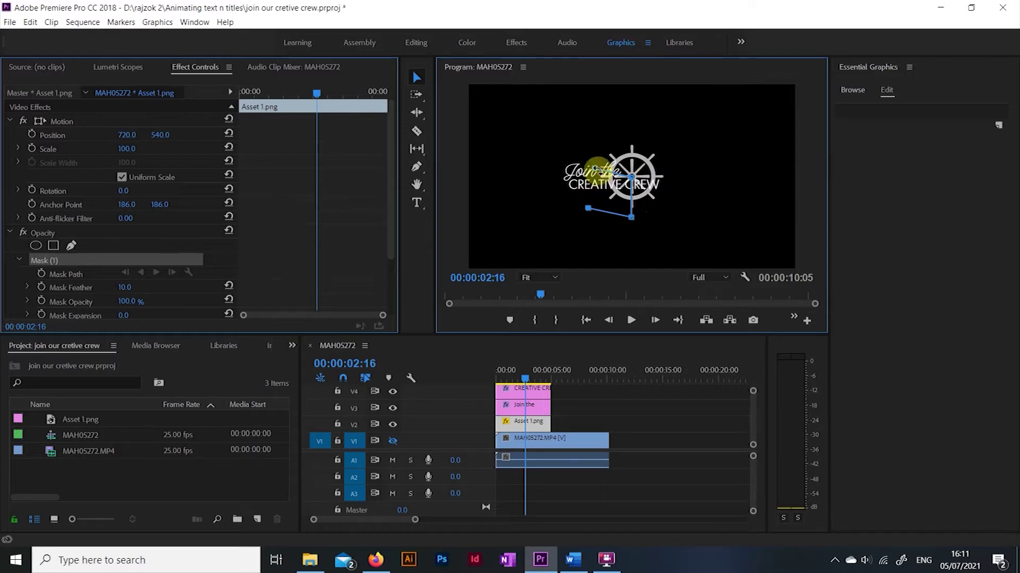
{"action": "left_click", "coordinate": [594, 167]}
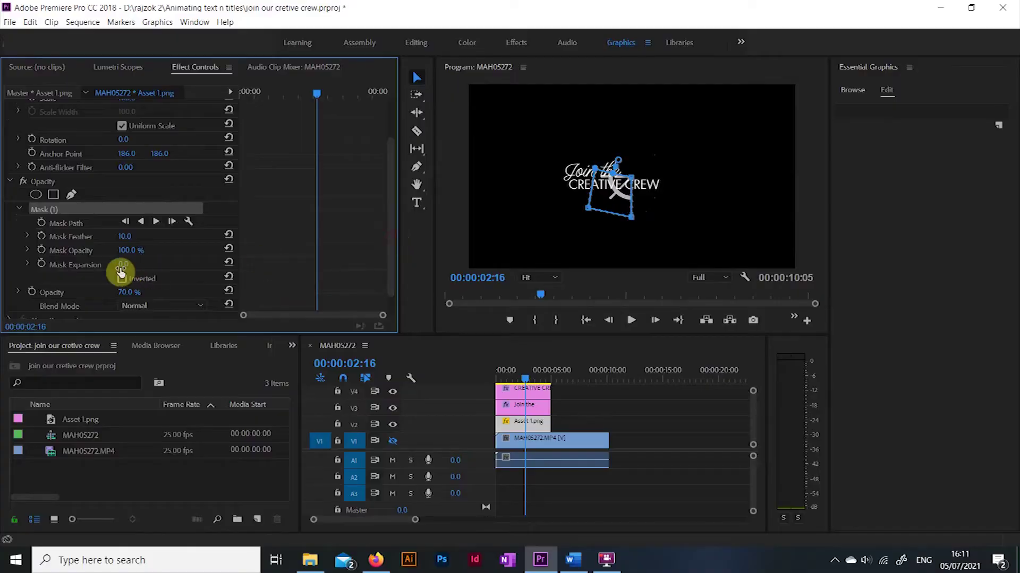
{"action": "left_click", "coordinate": [121, 279]}
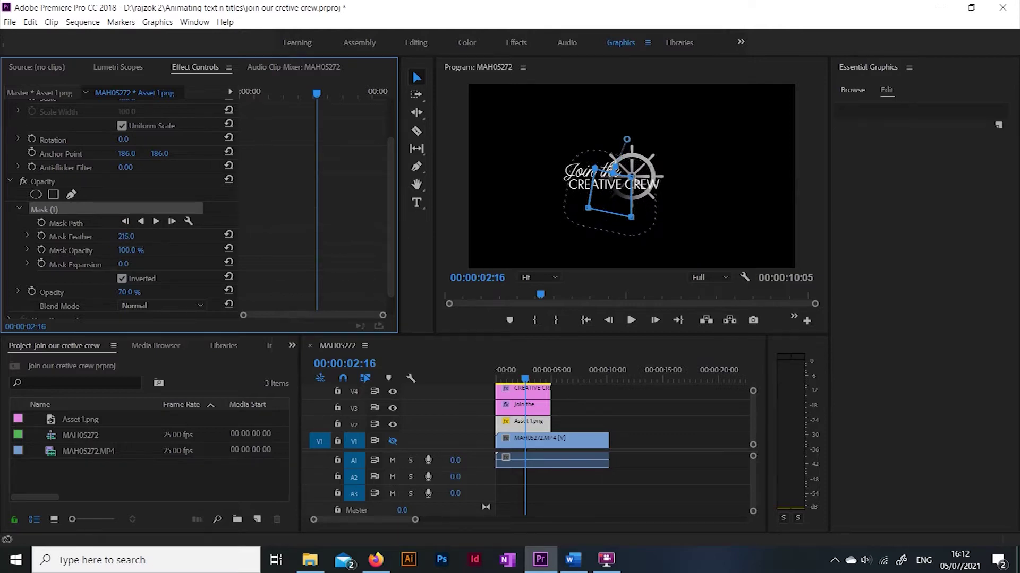
Step: Return the playhead to the start of the sequence and select the Asset 1.png clip
{"action": "left_click", "coordinate": [535, 406]}
{"action": "left_click", "coordinate": [594, 409]}
{"action": "left_click_drag", "start_coordinate": [526, 381], "coordinate": [508, 382]}
{"action": "left_click", "coordinate": [531, 422]}
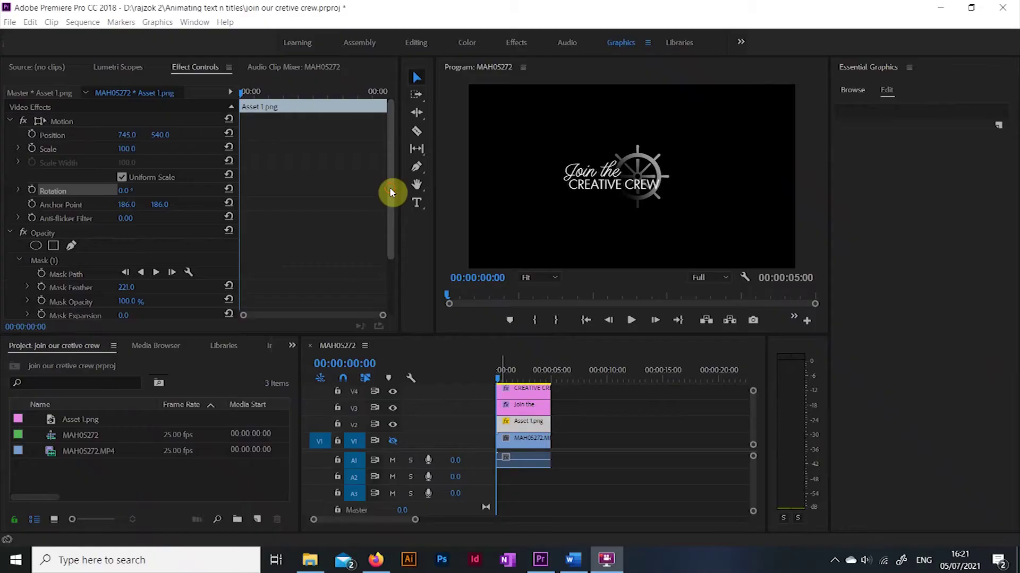
Step: Try rotating the wheel graphic to 96 degrees
{"action": "left_click_drag", "start_coordinate": [389, 192], "coordinate": [391, 146]}
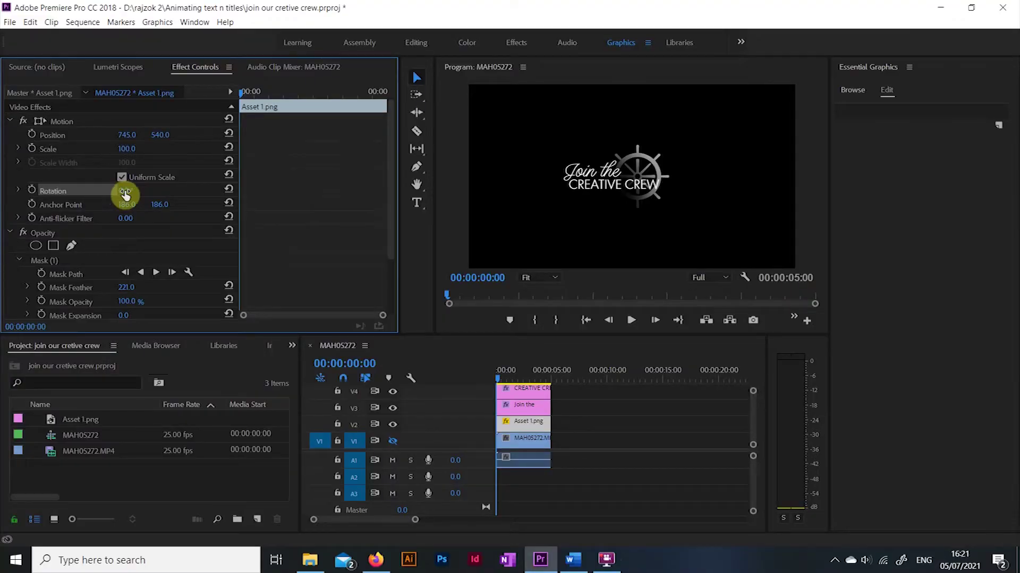
{"action": "mouse_move", "coordinate": [132, 191]}
{"action": "left_mouse_down"}
{"action": "mouse_move", "coordinate": [164, 192]}
{"action": "mouse_move", "coordinate": [111, 192]}
{"action": "mouse_move", "coordinate": [140, 192]}
{"action": "left_mouse_up"}
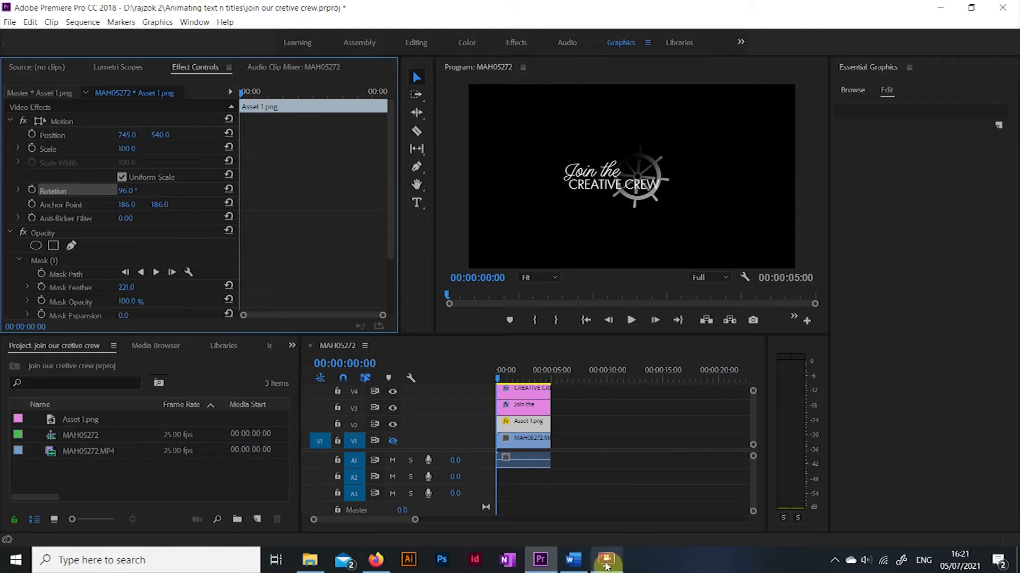
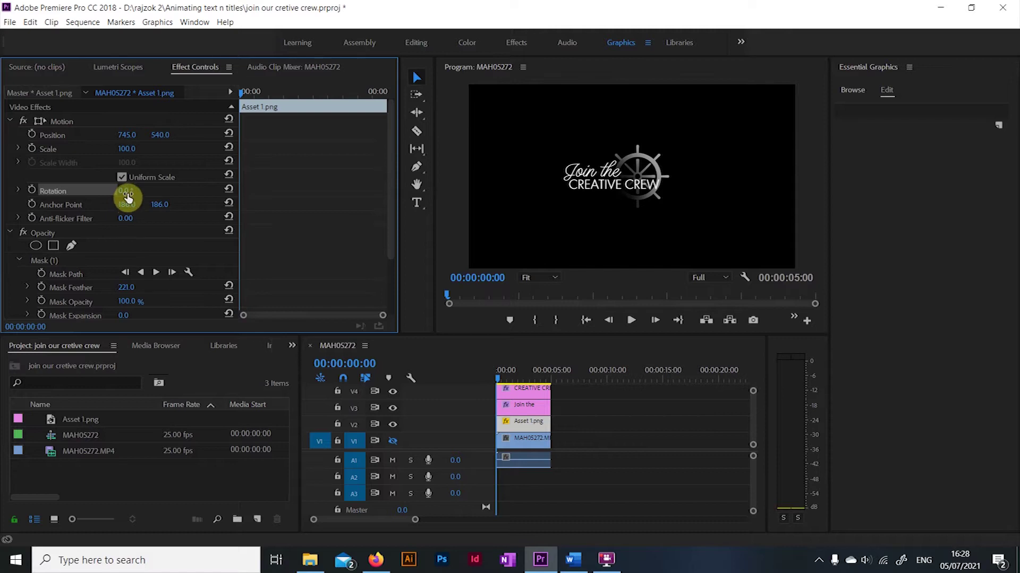
Step: Keyframe the wheel's rotation from 0° at the sequence start to 90° at 00:00:04:12 and play the result
{"action": "left_click", "coordinate": [33, 189]}
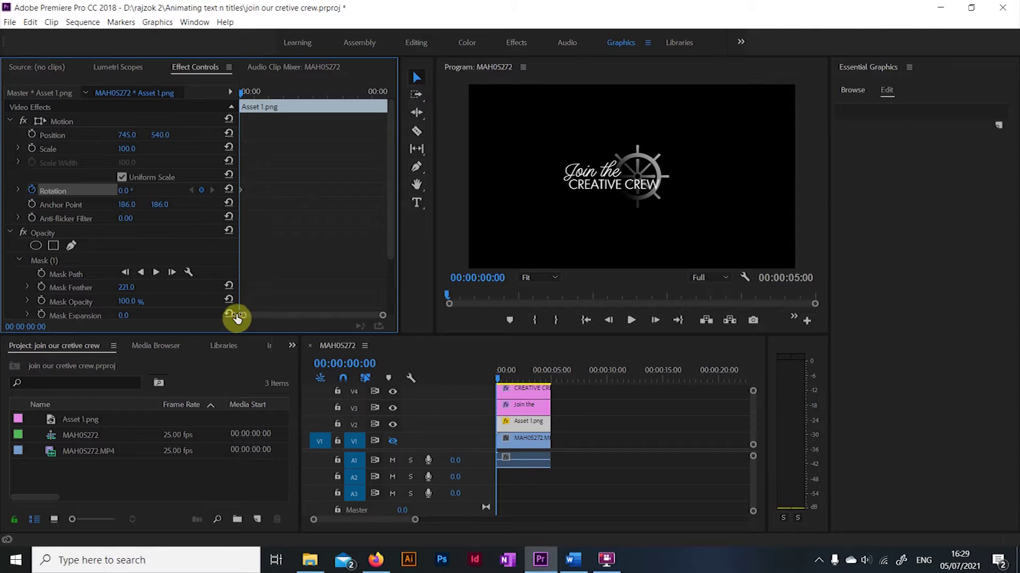
{"action": "left_click_drag", "start_coordinate": [246, 101], "coordinate": [374, 113]}
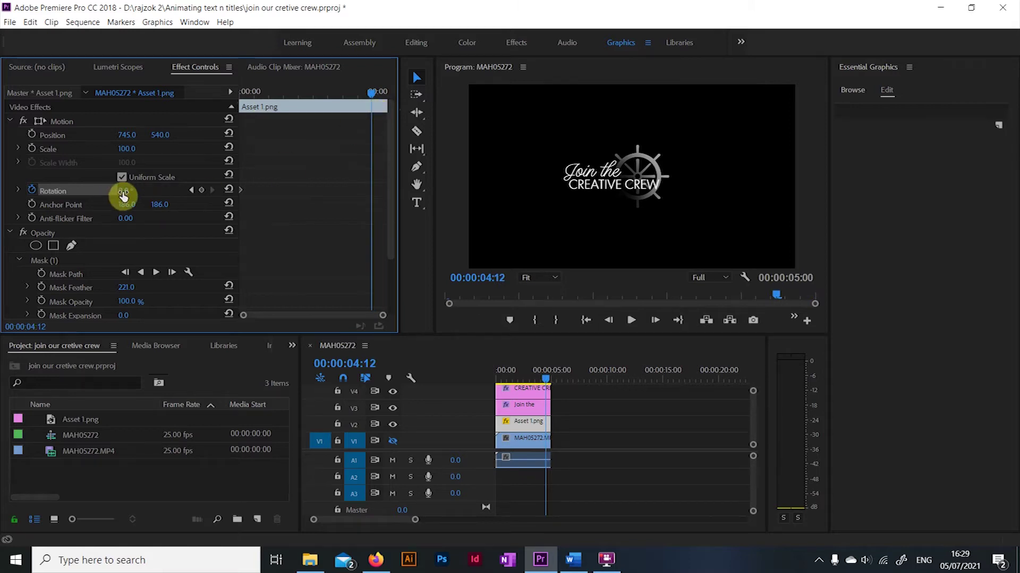
{"action": "left_click_drag", "start_coordinate": [121, 194], "coordinate": [137, 195]}
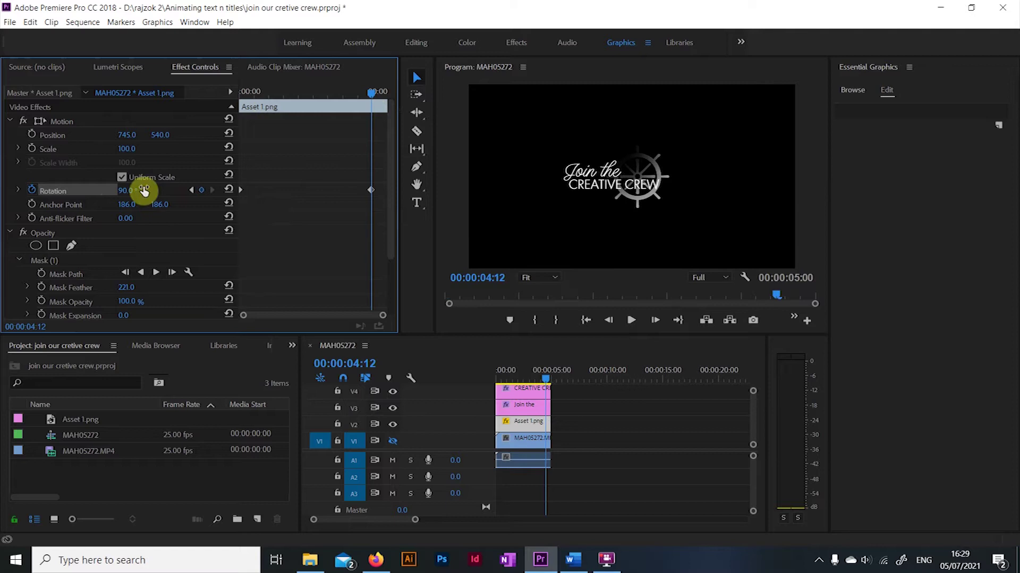
{"action": "key", "text": "space"}
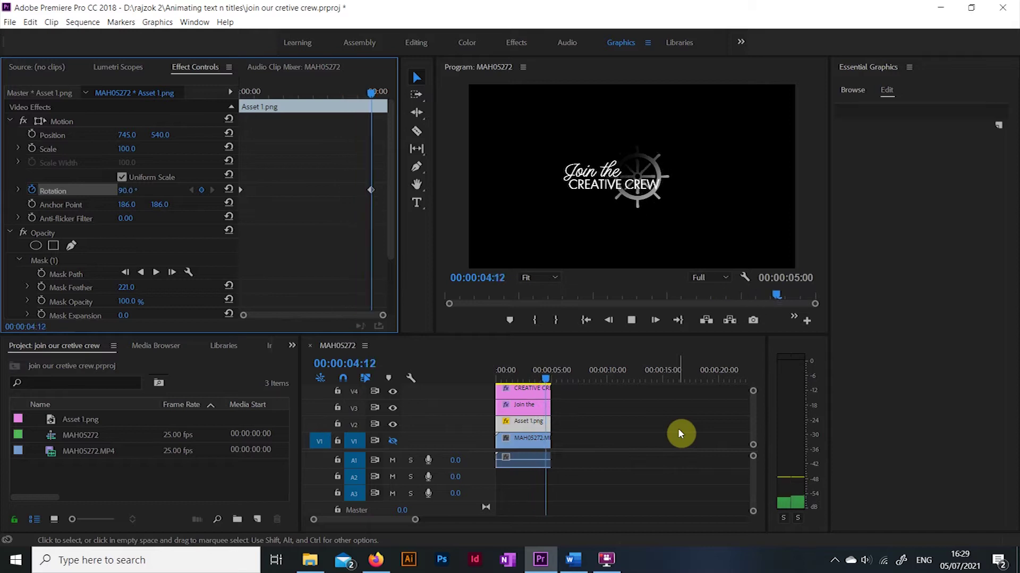
{"action": "key", "text": "space"}
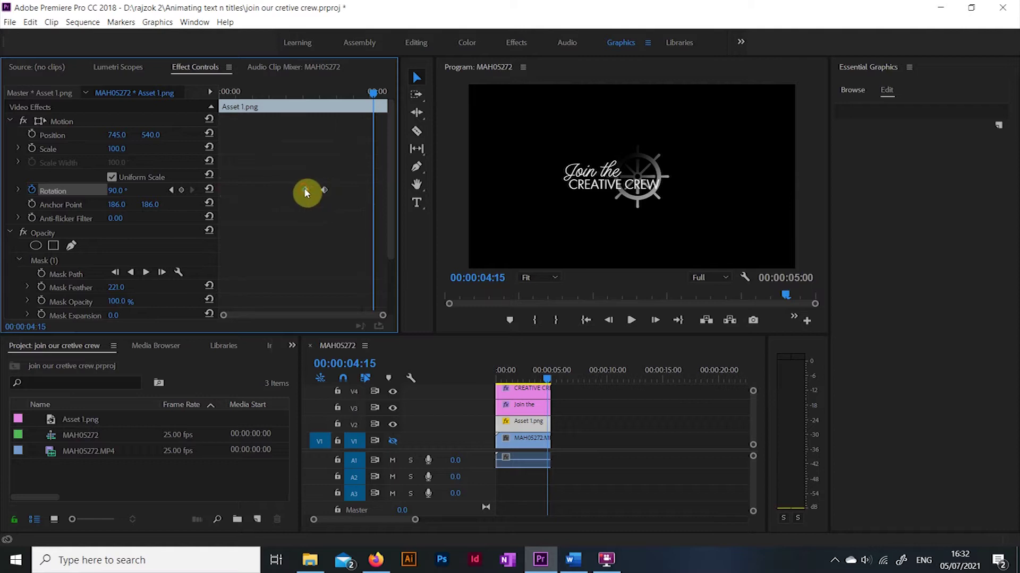
Step: Move the first rotation keyframe earlier so the wheel turns over a longer time, checking the turn in playback
{"action": "left_click_drag", "start_coordinate": [375, 98], "coordinate": [291, 110]}
{"action": "key", "text": "space"}
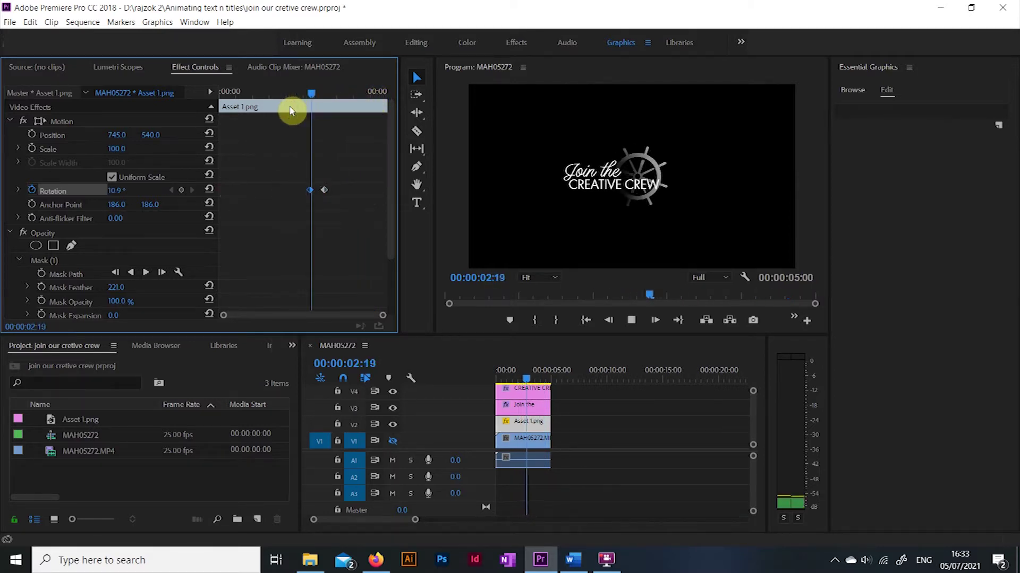
{"action": "left_click", "coordinate": [299, 97]}
{"action": "key", "text": "space"}
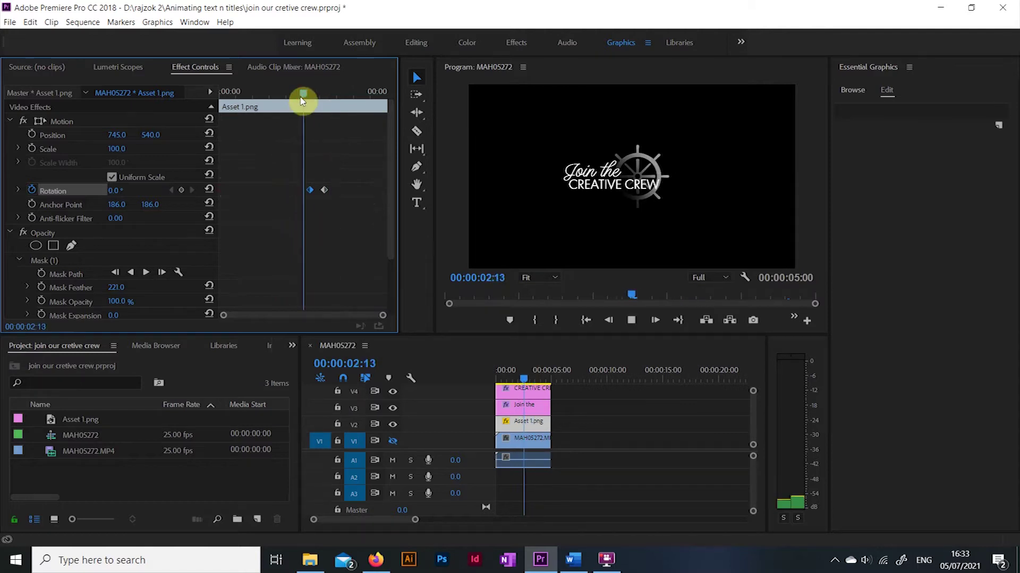
{"action": "key", "text": "space"}
{"action": "left_click", "coordinate": [311, 190]}
{"action": "left_click_drag", "start_coordinate": [311, 190], "coordinate": [284, 189]}
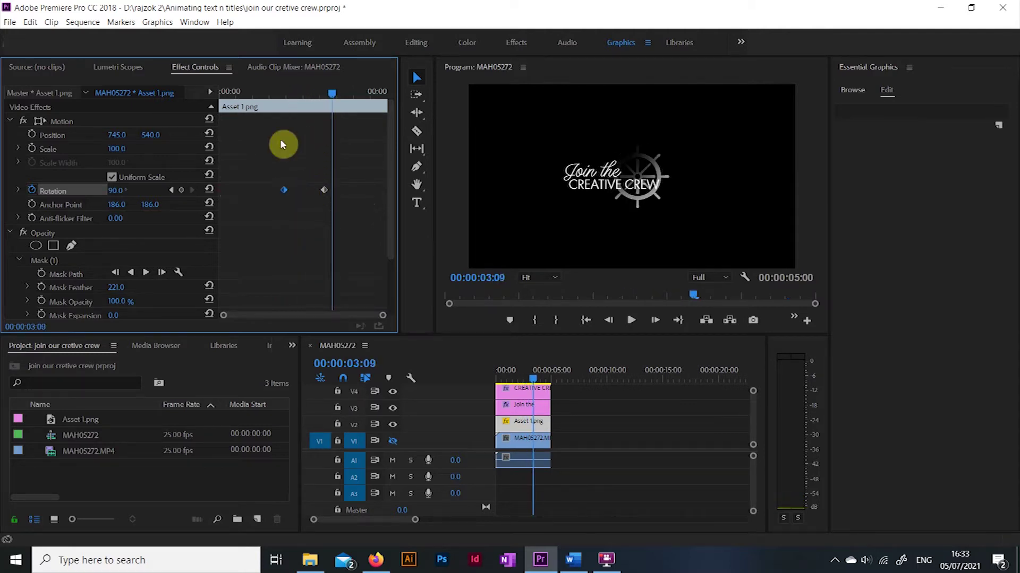
{"action": "left_click", "coordinate": [278, 96]}
{"action": "key", "text": "space"}
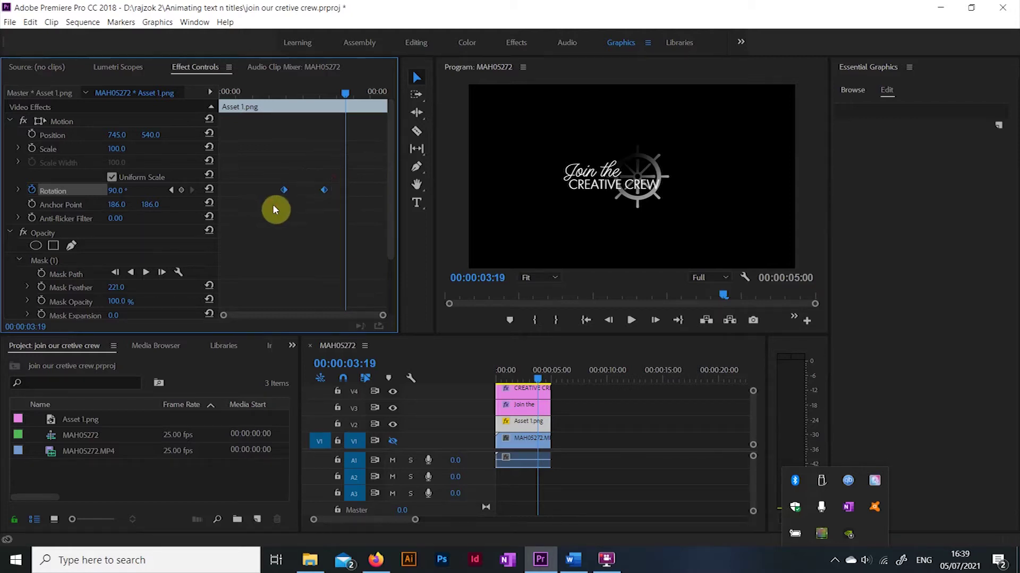
Step: Delete both rotation keyframes and build new ones alternating the wheel's turning direction, reaching 53° by 00:00:02:06
{"action": "key", "text": "Delete"}
{"action": "left_click_drag", "start_coordinate": [337, 101], "coordinate": [94, 131]}
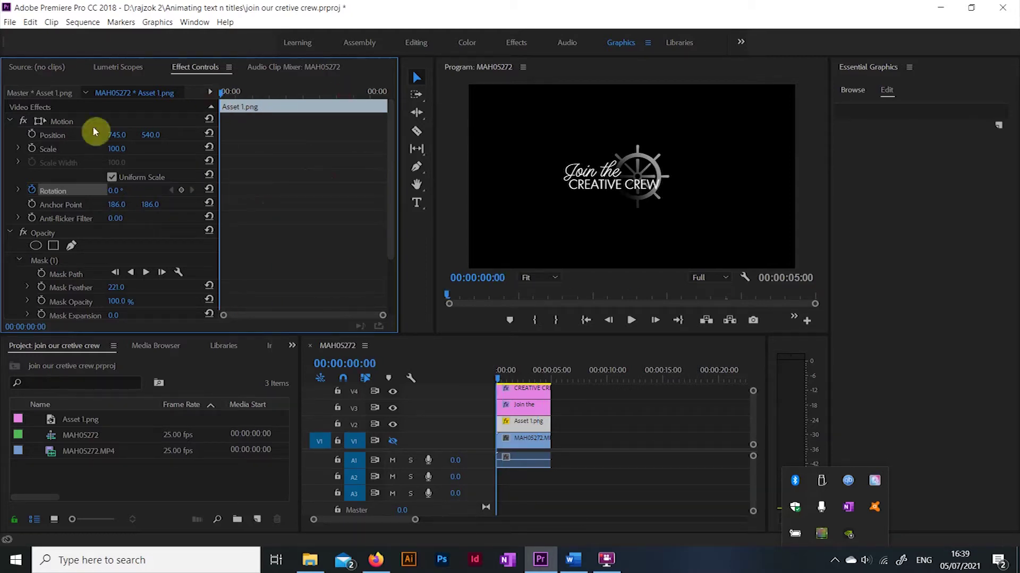
{"action": "left_click_drag", "start_coordinate": [216, 101], "coordinate": [242, 96]}
{"action": "left_click", "coordinate": [32, 190]}
{"action": "left_click_drag", "start_coordinate": [109, 190], "coordinate": [138, 190]}
{"action": "left_click_drag", "start_coordinate": [242, 94], "coordinate": [248, 94]}
{"action": "left_click_drag", "start_coordinate": [115, 190], "coordinate": [101, 191]}
{"action": "left_click_drag", "start_coordinate": [247, 93], "coordinate": [289, 94]}
{"action": "left_click", "coordinate": [114, 190]}
{"action": "left_click_drag", "start_coordinate": [114, 190], "coordinate": [135, 190]}
{"action": "left_click", "coordinate": [295, 96]}
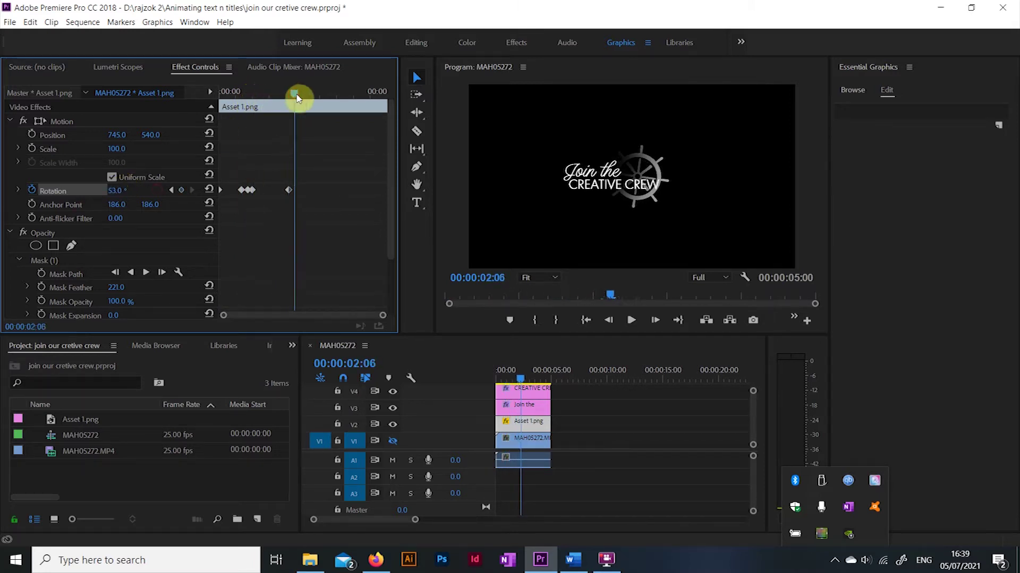
Step: Add a counterclockwise rotation keyframe after the 3-second mark and return the rotation to 0° at 00:00:04:23
{"action": "left_click_drag", "start_coordinate": [296, 104], "coordinate": [340, 101]}
{"action": "left_click_drag", "start_coordinate": [114, 190], "coordinate": [85, 190]}
{"action": "left_click_drag", "start_coordinate": [342, 91], "coordinate": [390, 103]}
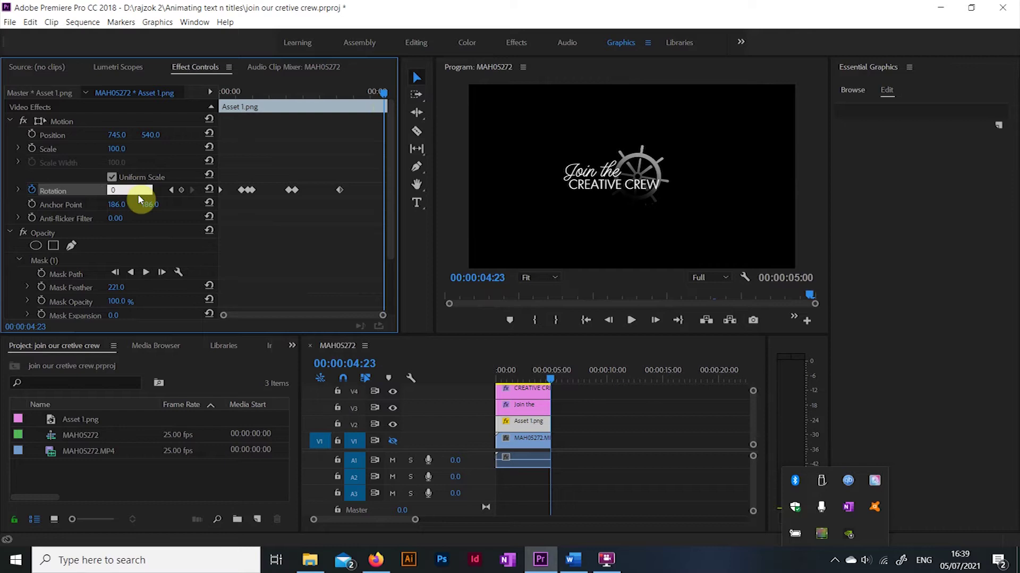
Step: Play the wheel's new rotation animation from the start of the sequence
{"action": "left_click", "coordinate": [631, 321]}
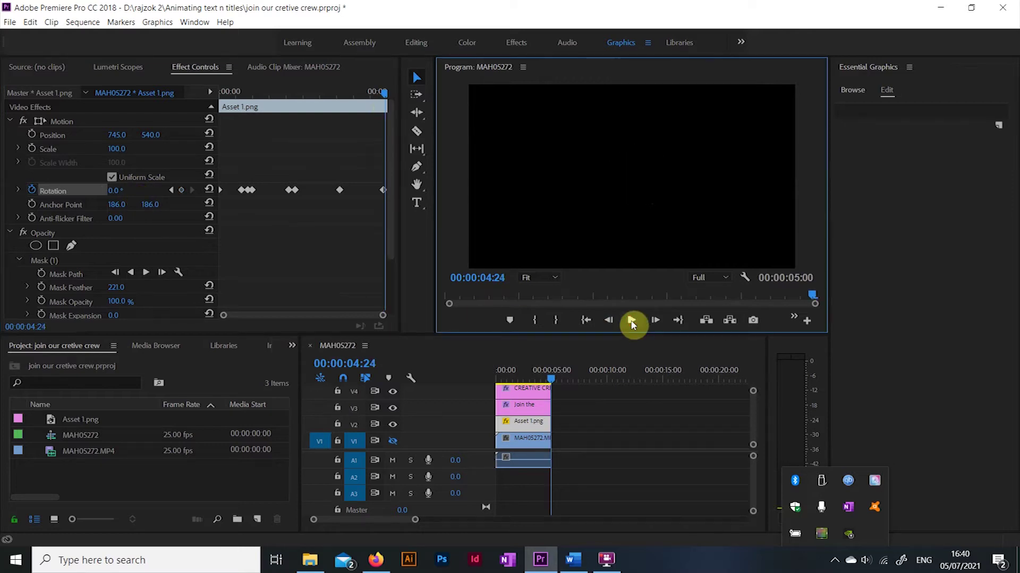
{"action": "left_click_drag", "start_coordinate": [550, 378], "coordinate": [482, 383]}
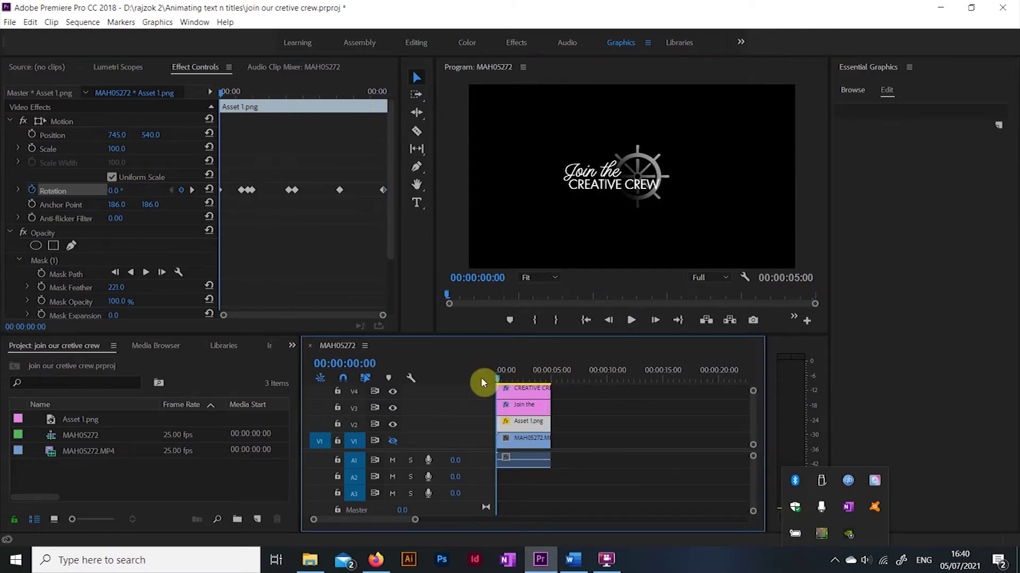
{"action": "key", "text": "space"}
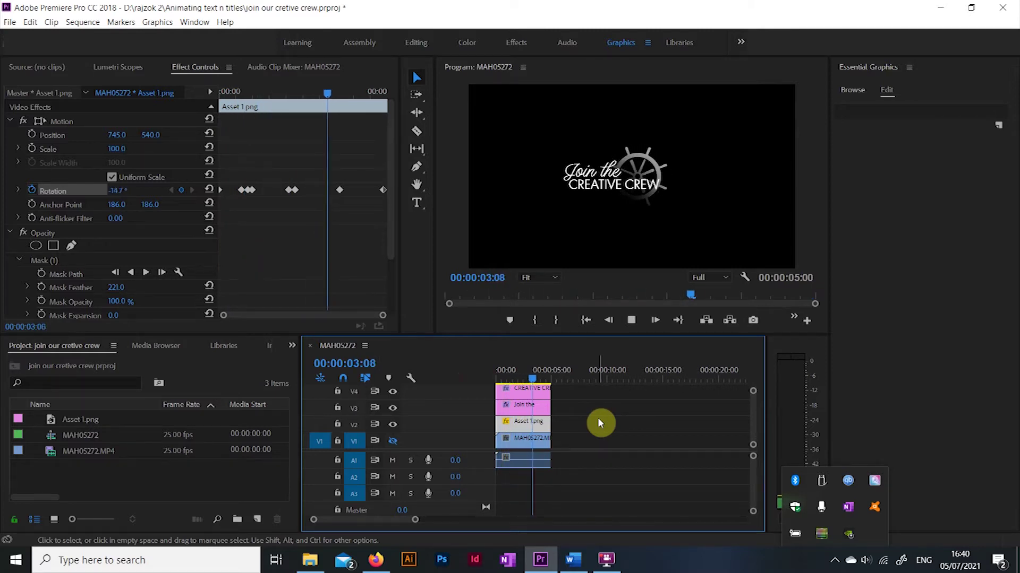
{"action": "left_click", "coordinate": [632, 320]}
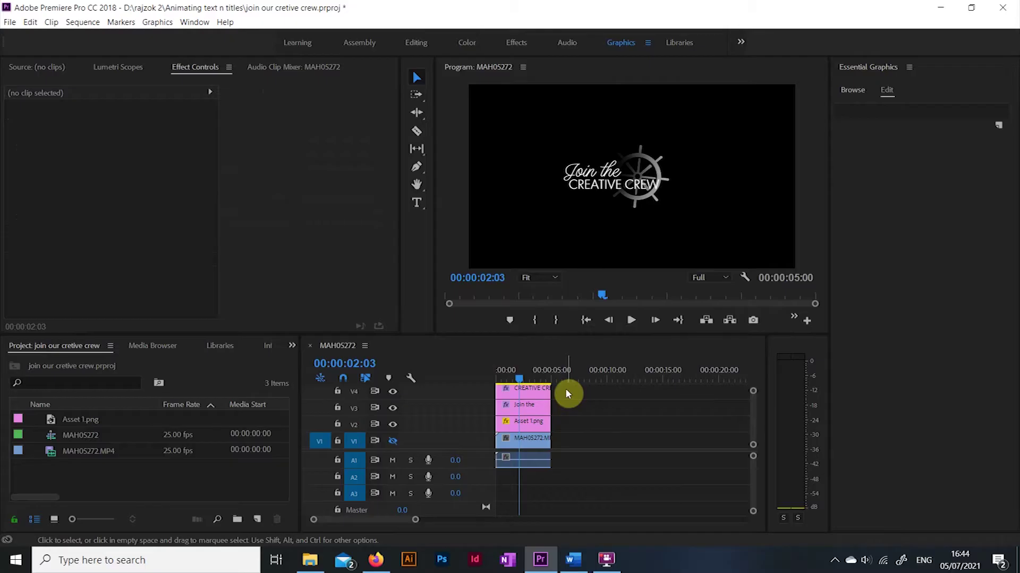
Step: Make a subsequence from the two text clips and Asset 1.png, and rename it as join the cc
{"action": "left_click_drag", "start_coordinate": [584, 391], "coordinate": [524, 431]}
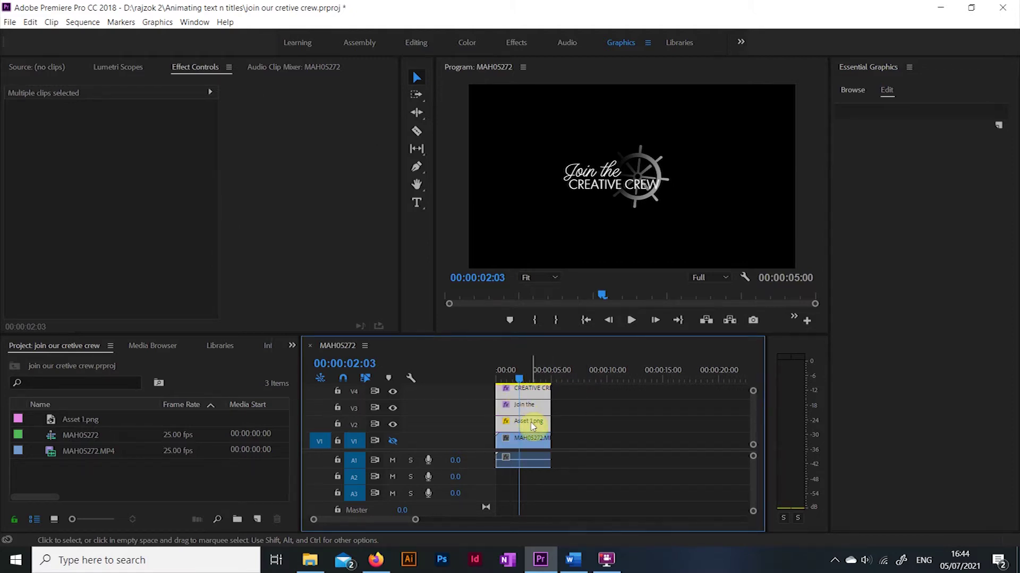
{"action": "right_click", "coordinate": [533, 426]}
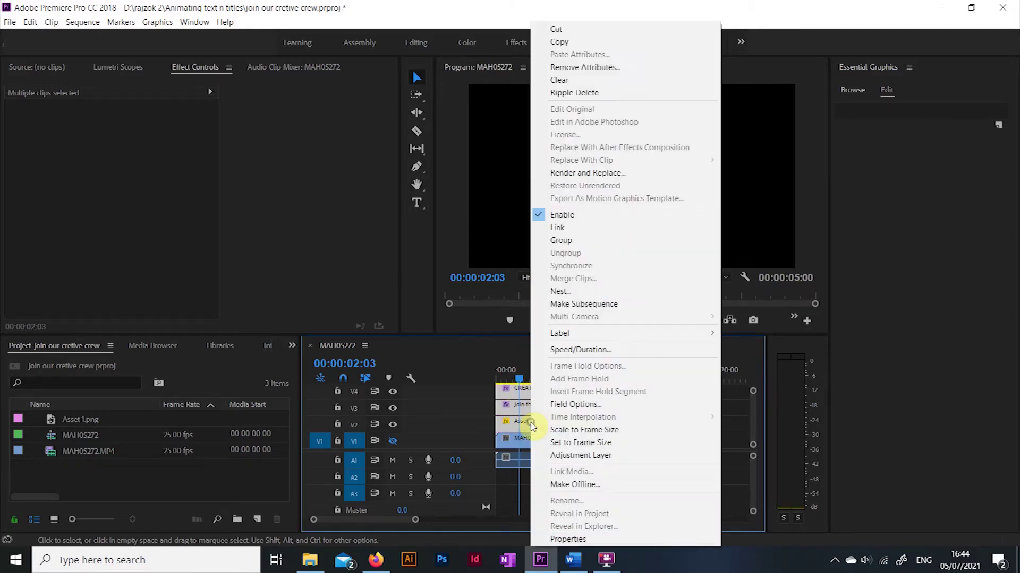
{"action": "left_click", "coordinate": [565, 305]}
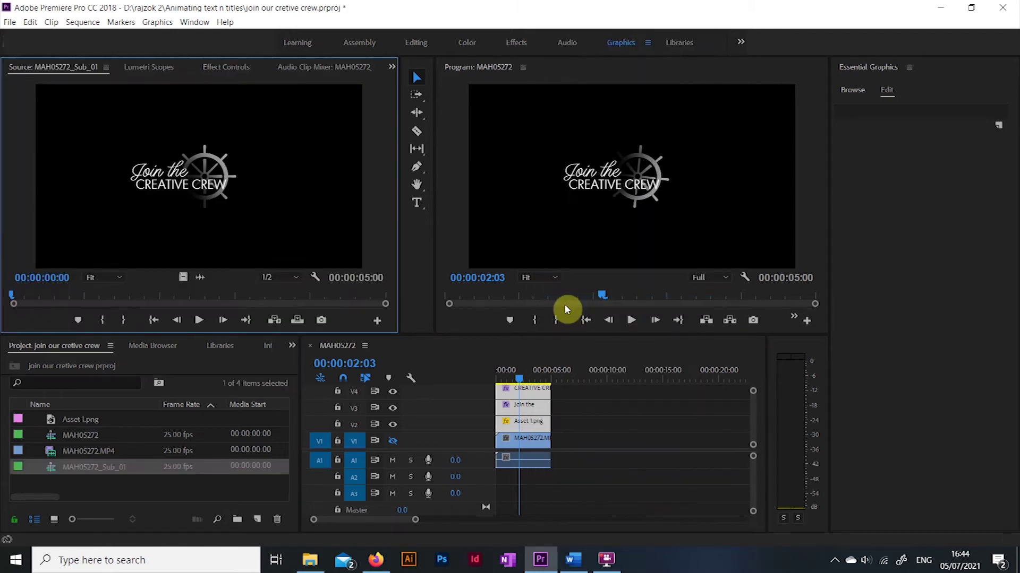
{"action": "left_click", "coordinate": [94, 467]}
{"action": "type", "text": "join the creative cr"}
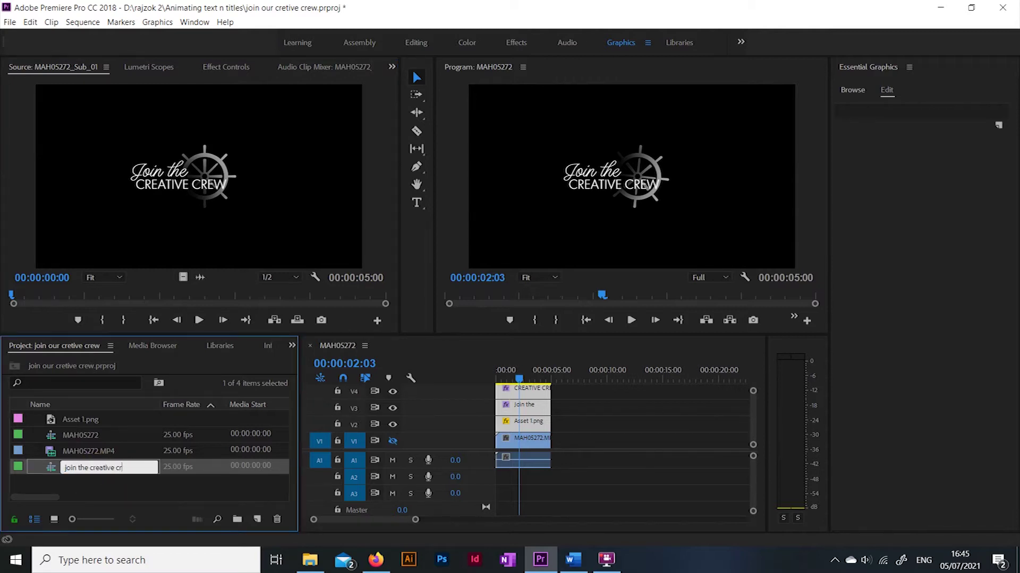
{"action": "type", "text": "ew"}
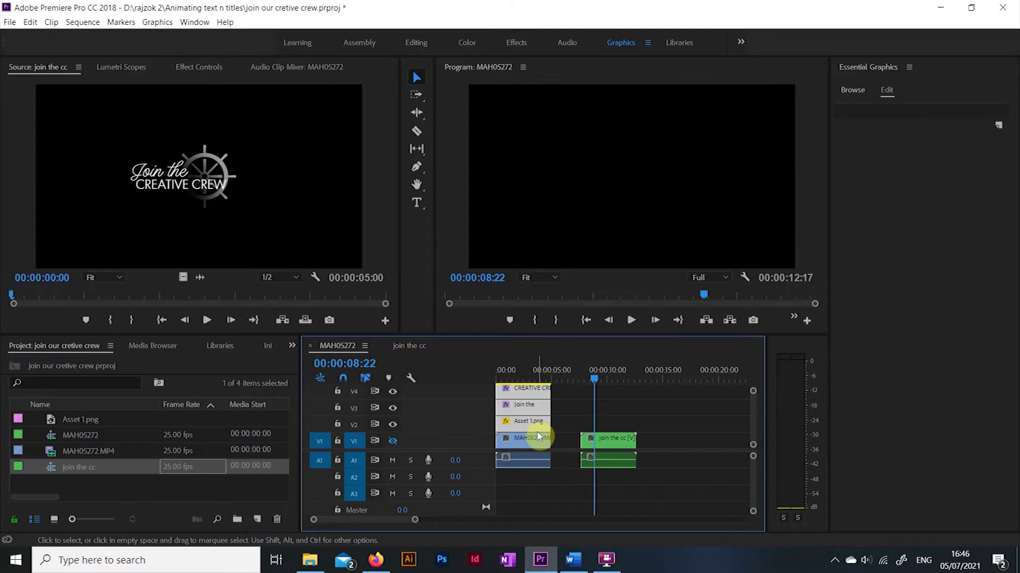
Step: Delete the two text clips and Asset 1.png, and place the join the cc clip on V3 at the sequence start
{"action": "left_click_drag", "start_coordinate": [561, 390], "coordinate": [531, 425]}
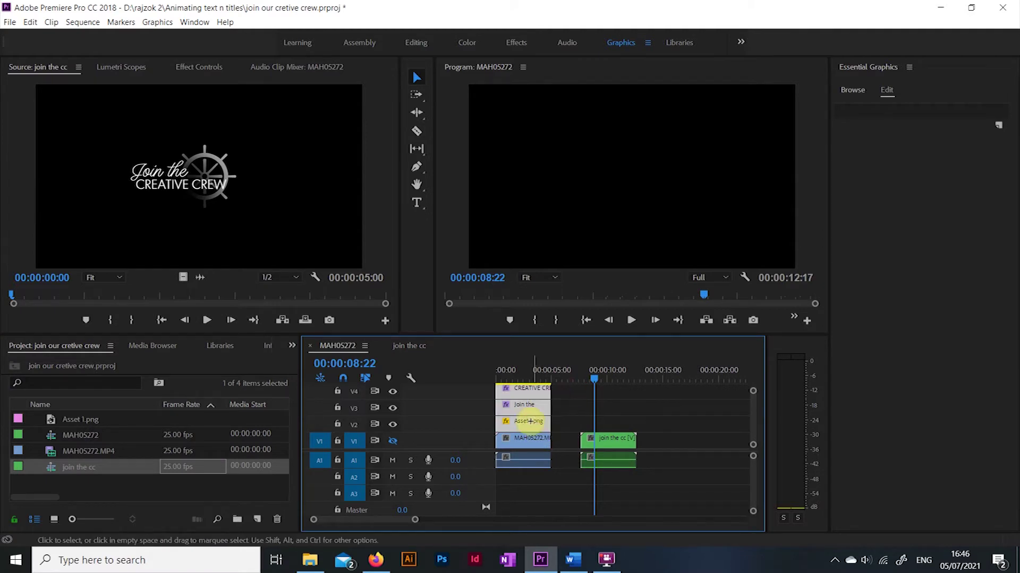
{"action": "key", "text": "Delete"}
{"action": "left_click_drag", "start_coordinate": [594, 441], "coordinate": [511, 407]}
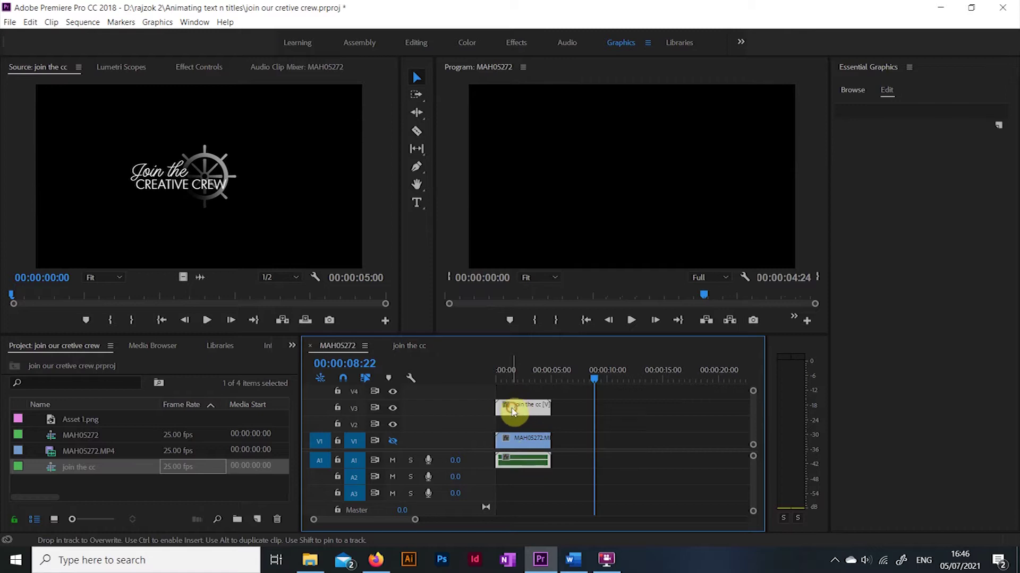
Step: Play the sequence and toggle the visibility of track V3 to check the nested title
{"action": "left_click", "coordinate": [504, 383]}
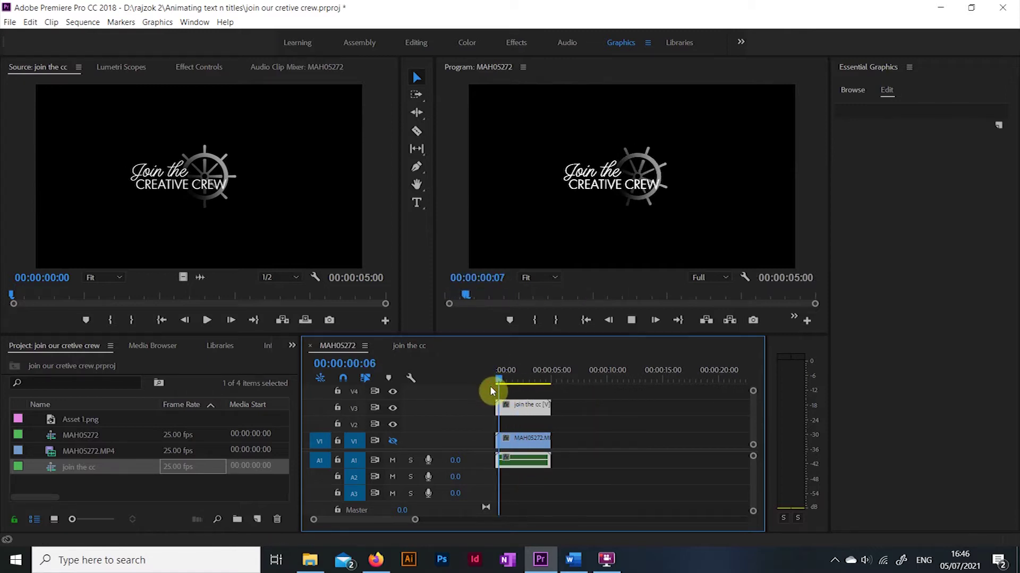
{"action": "left_click", "coordinate": [394, 407]}
{"action": "left_click", "coordinate": [394, 406]}
{"action": "left_click", "coordinate": [394, 407]}
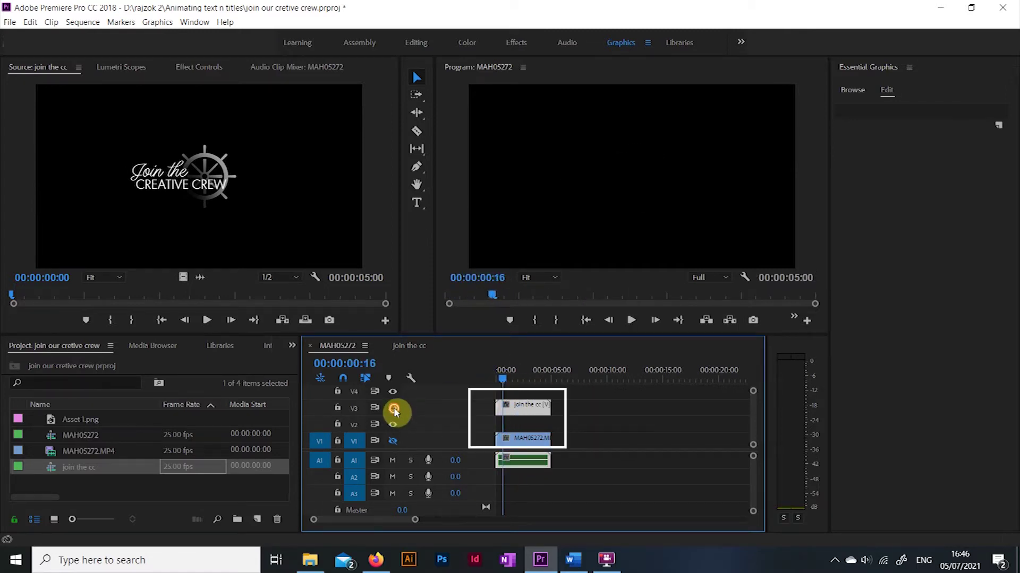
{"action": "left_click", "coordinate": [393, 407]}
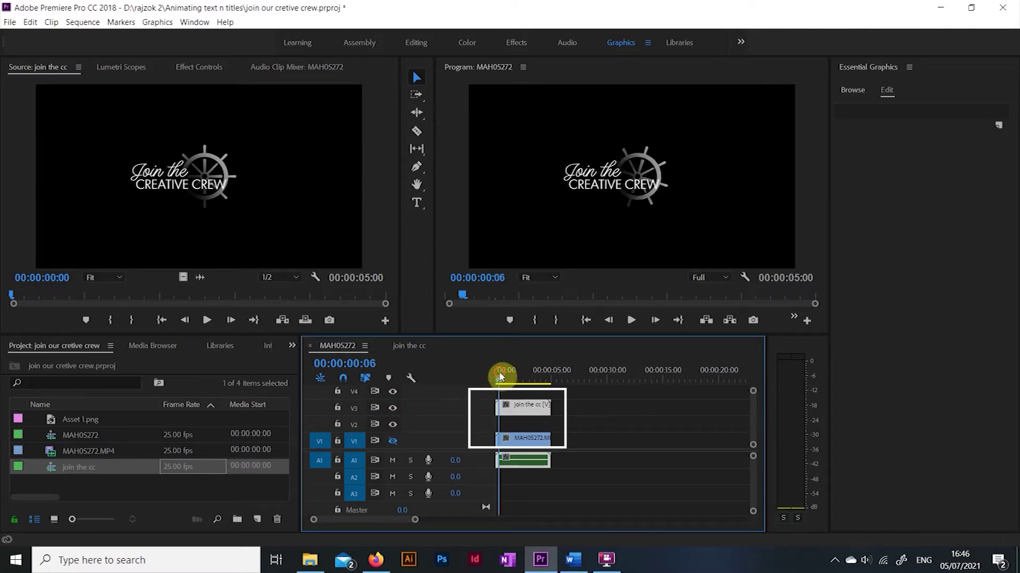
Step: Move the join the cc clip down to track V2, directly above the video clip, and scrub through it
{"action": "left_click_drag", "start_coordinate": [501, 377], "coordinate": [514, 379]}
{"action": "left_click", "coordinate": [528, 416]}
{"action": "left_click_drag", "start_coordinate": [528, 418], "coordinate": [528, 435]}
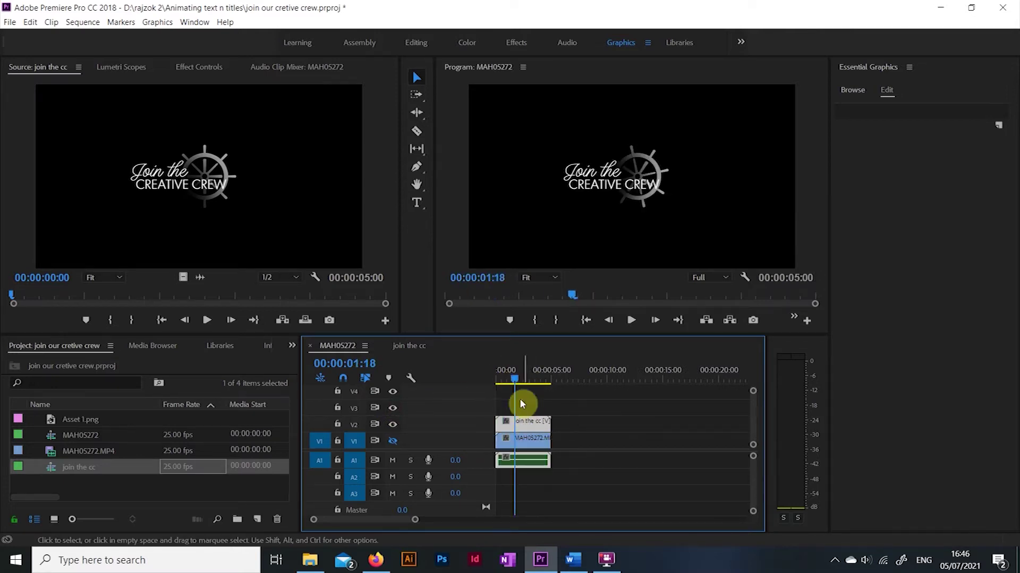
{"action": "left_click_drag", "start_coordinate": [512, 380], "coordinate": [518, 382]}
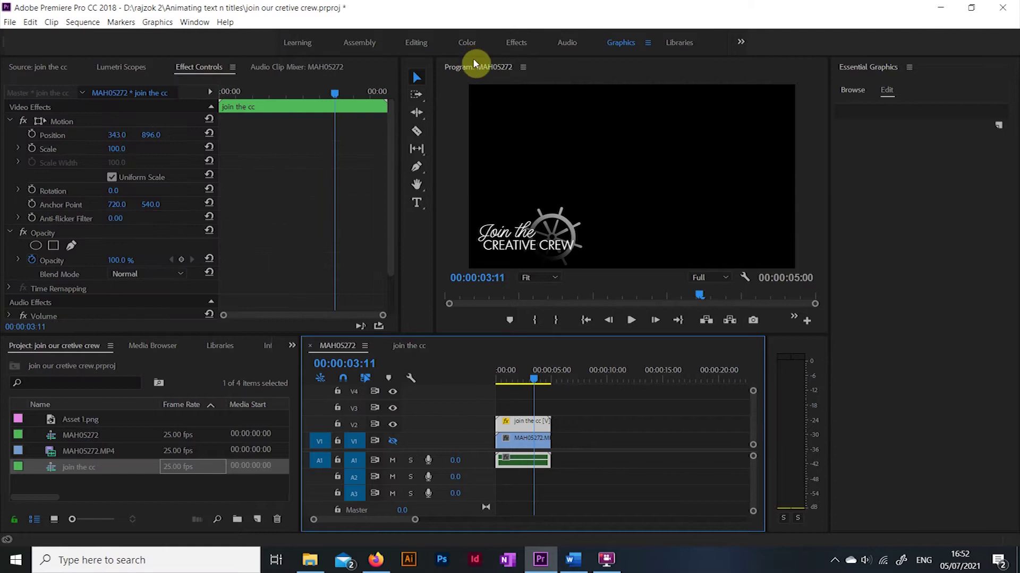
Step: Find the Turbulent Displace effect, apply it to the join the cc clip and return the playhead to the sequence start
{"action": "left_click", "coordinate": [514, 42]}
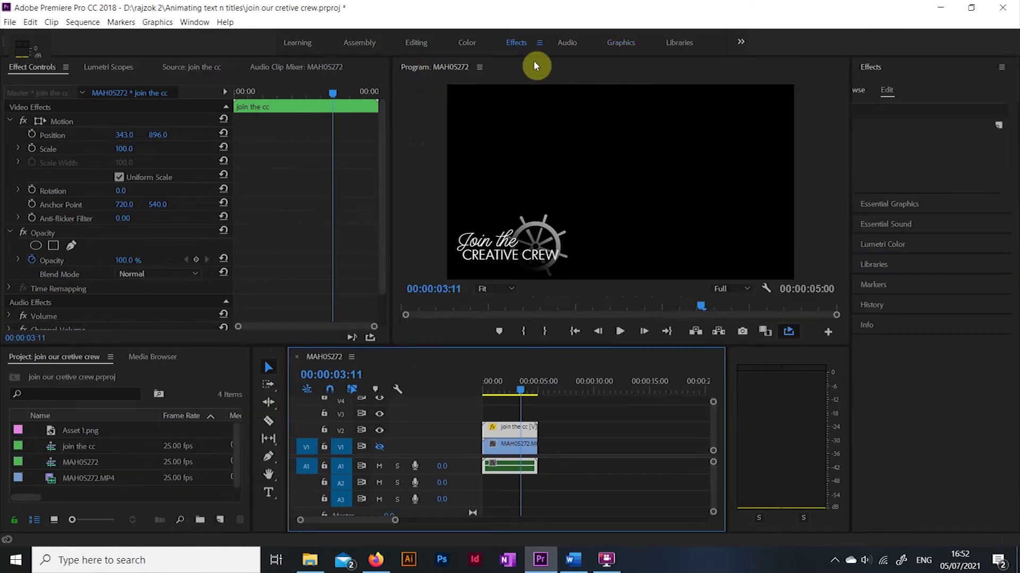
{"action": "left_click", "coordinate": [891, 84]}
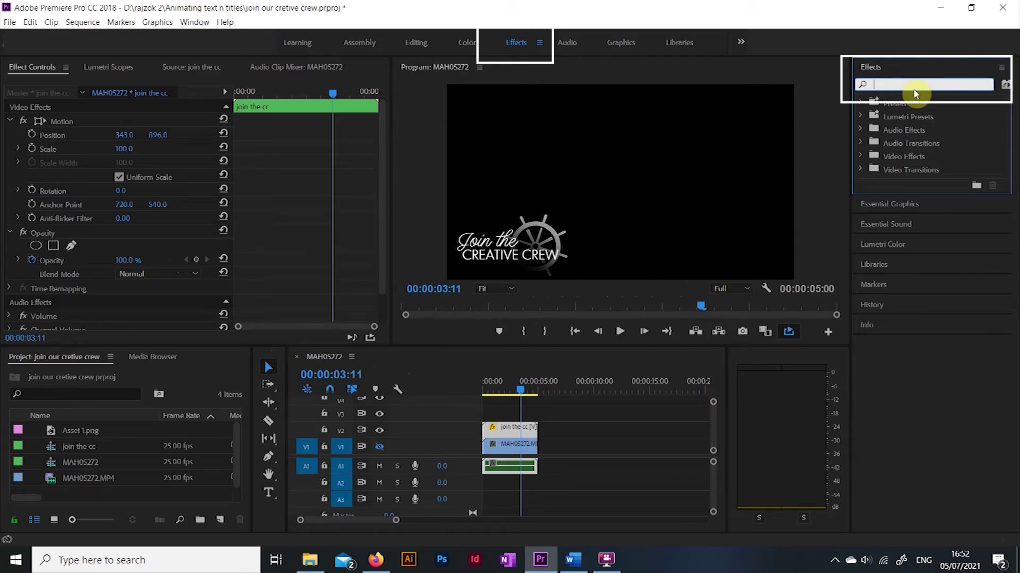
{"action": "type", "text": "turbulent"}
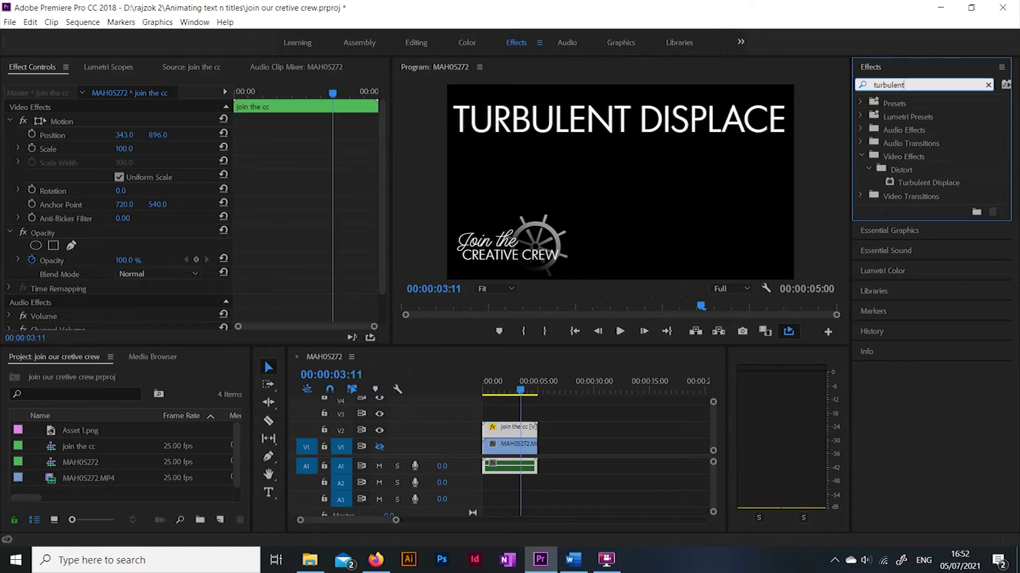
{"action": "left_click", "coordinate": [930, 182]}
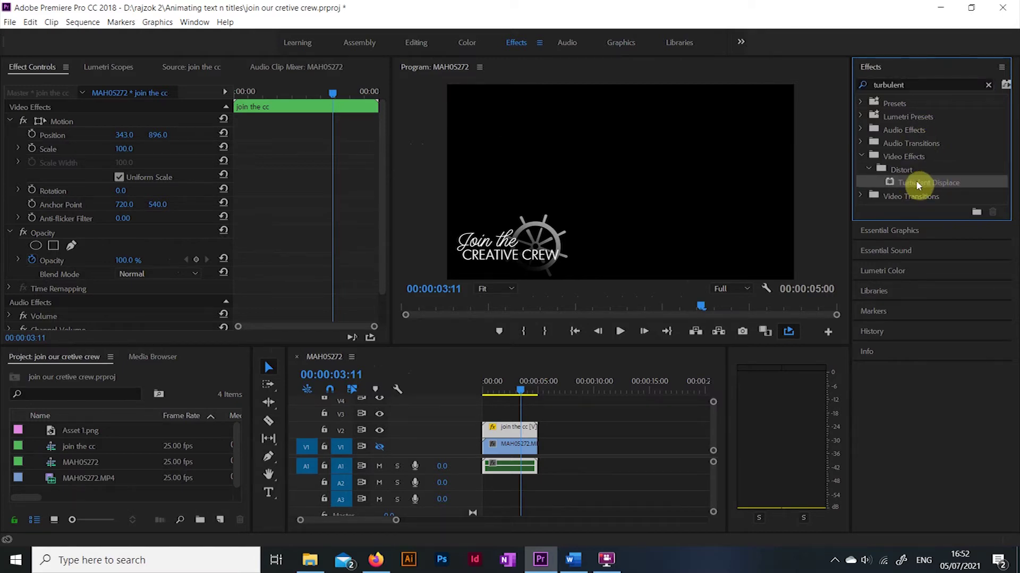
{"action": "left_click_drag", "start_coordinate": [937, 185], "coordinate": [514, 425]}
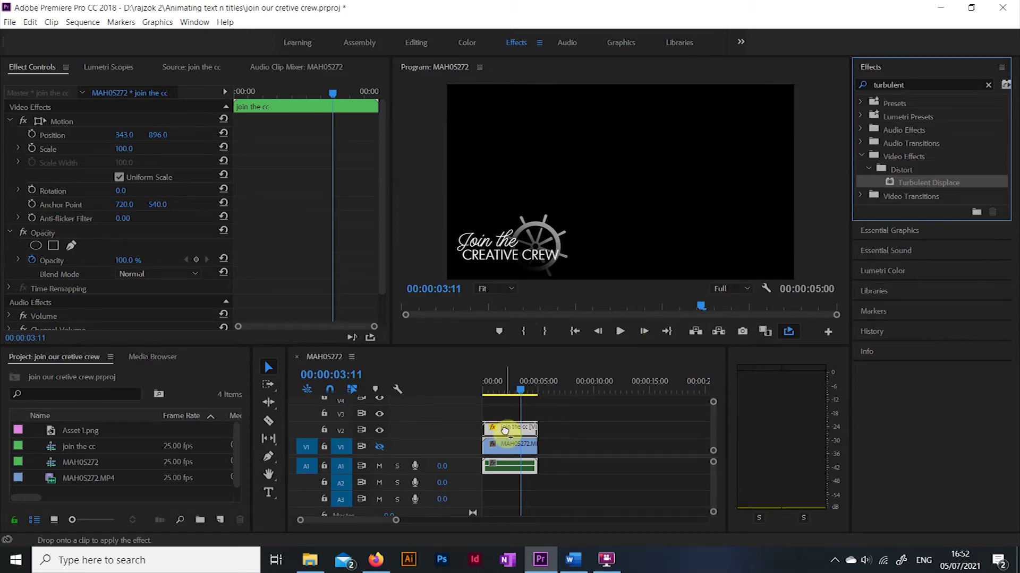
{"action": "left_click_drag", "start_coordinate": [505, 431], "coordinate": [505, 431]}
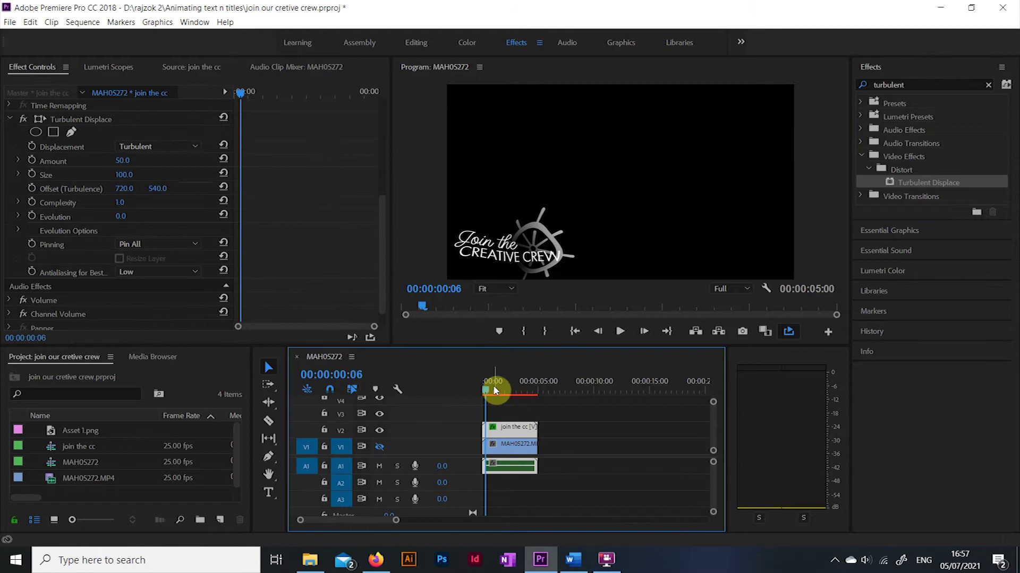
{"action": "mouse_move", "coordinate": [492, 384]}
{"action": "left_mouse_down"}
{"action": "mouse_move", "coordinate": [499, 391]}
{"action": "mouse_move", "coordinate": [475, 391]}
{"action": "left_mouse_up"}
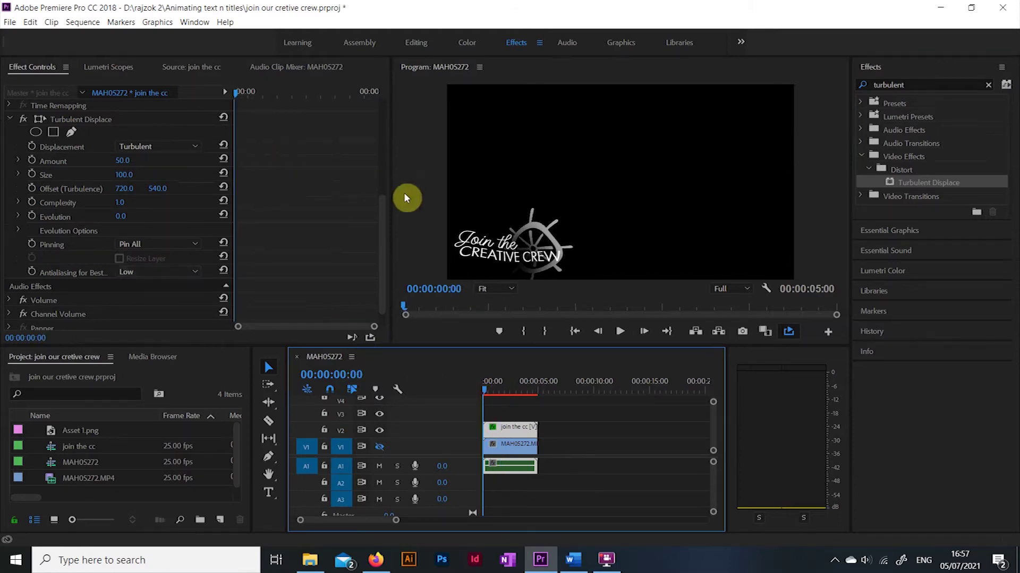
Step: Set the Turbulent Displace Amount to 1000 and Size to 5 on the join the cc clip
{"action": "left_click", "coordinate": [119, 170]}
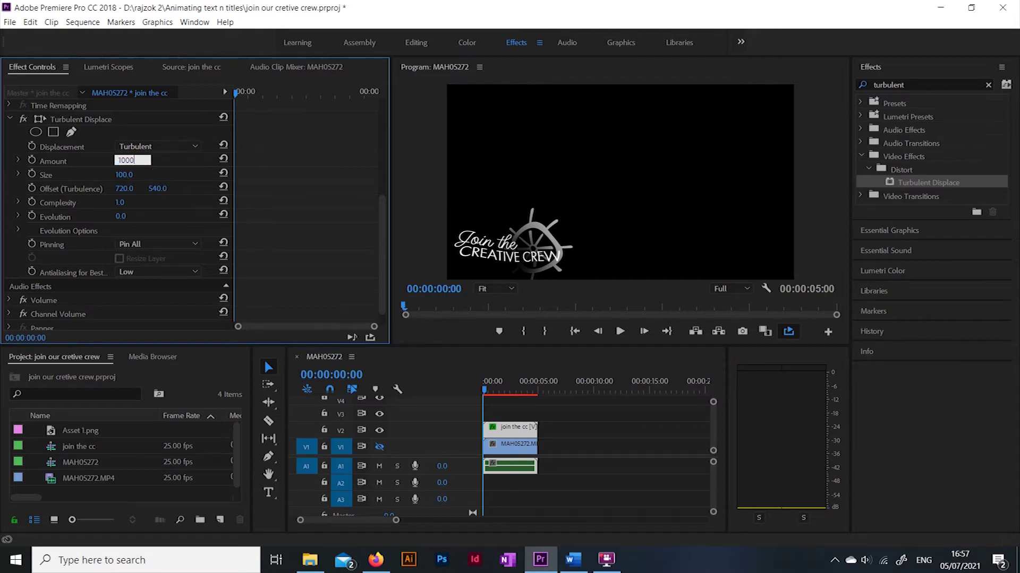
{"action": "type", "text": "1000"}
{"action": "left_click", "coordinate": [160, 175]}
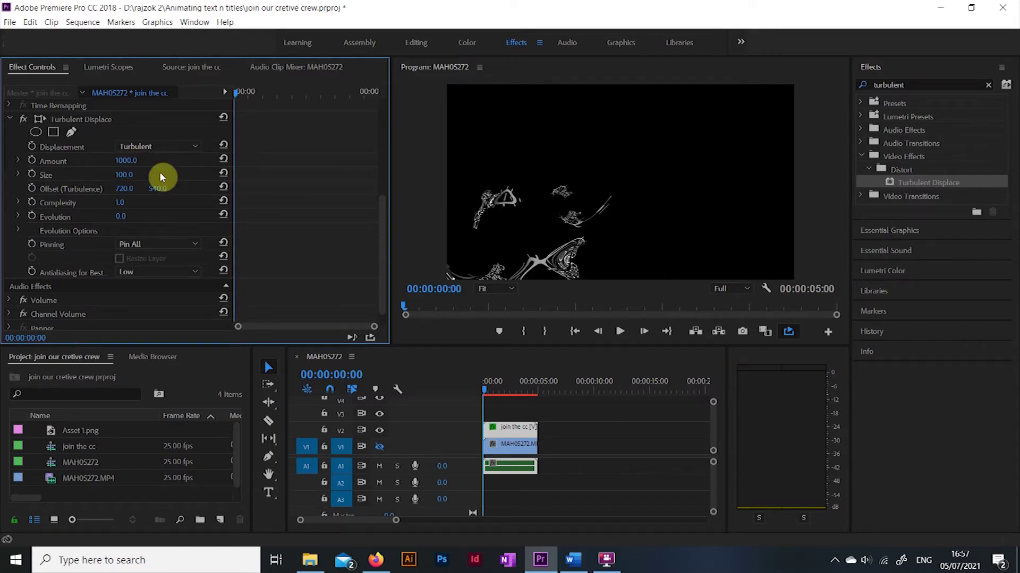
{"action": "left_click", "coordinate": [126, 175]}
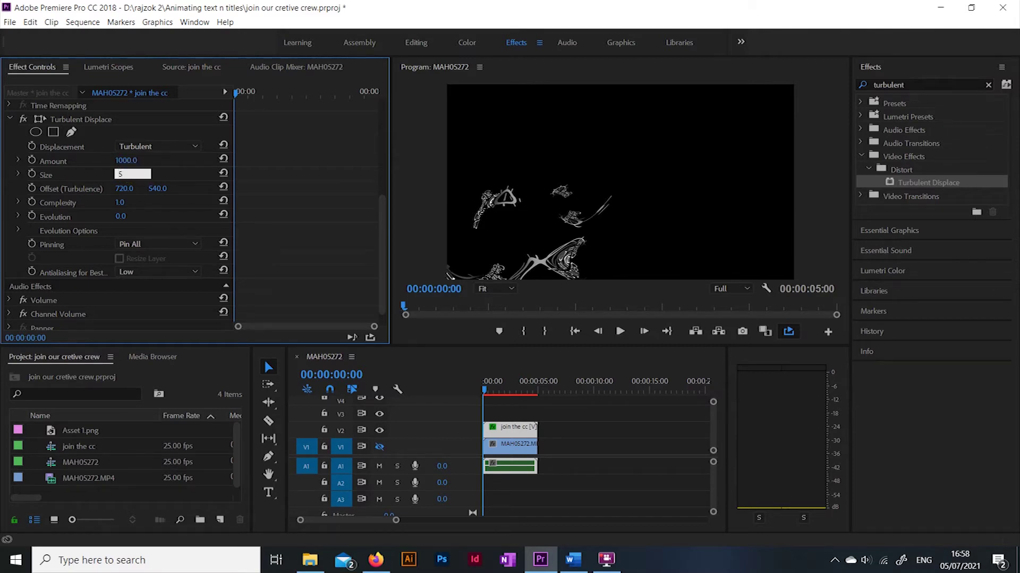
{"action": "left_click", "coordinate": [129, 189]}
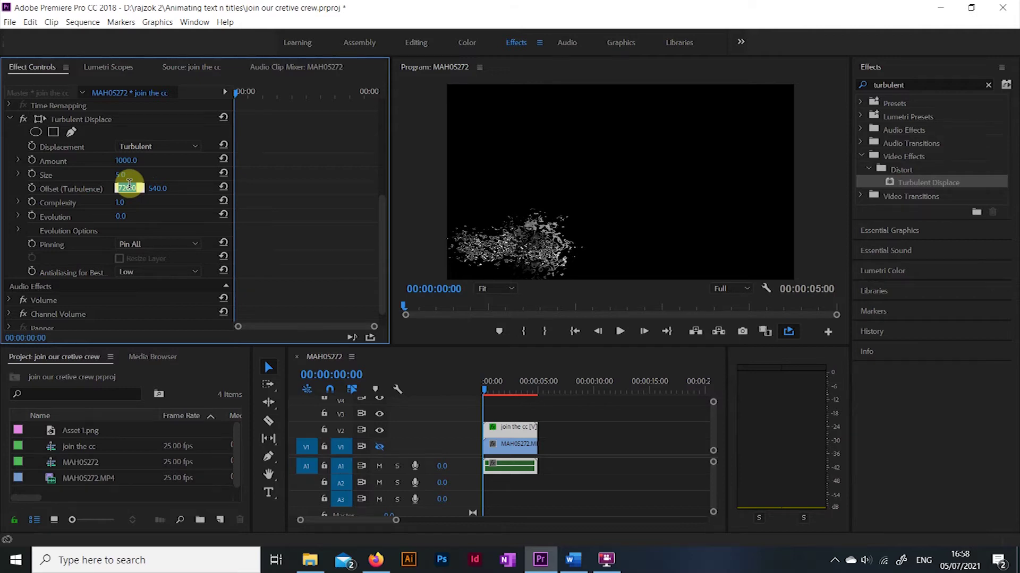
Step: Set the Turbulent Displace Complexity to 5 and Size to 3
{"action": "left_click", "coordinate": [123, 203]}
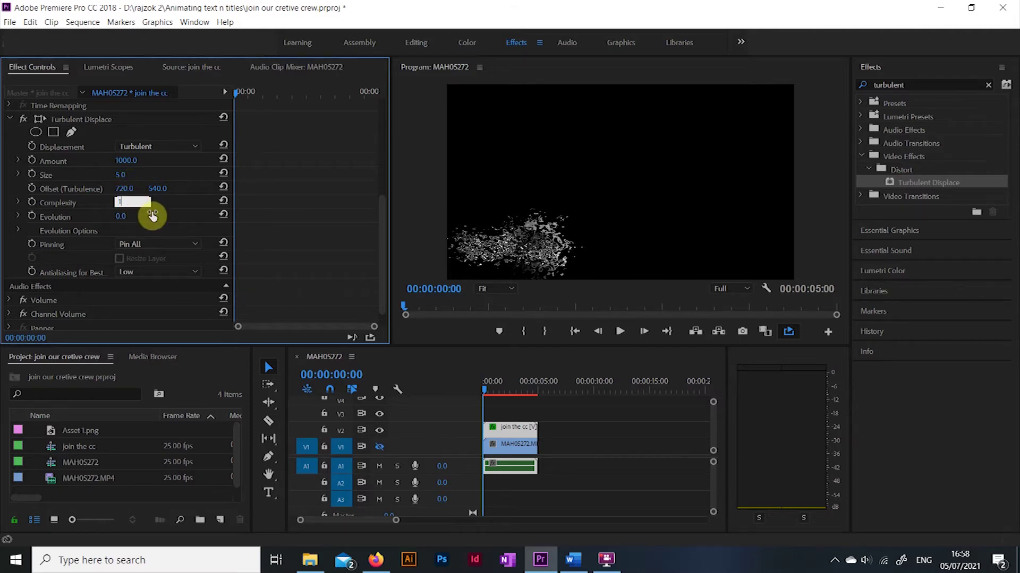
{"action": "left_click", "coordinate": [123, 203]}
{"action": "type", "text": "5"}
{"action": "left_click", "coordinate": [133, 173]}
{"action": "left_click", "coordinate": [127, 179]}
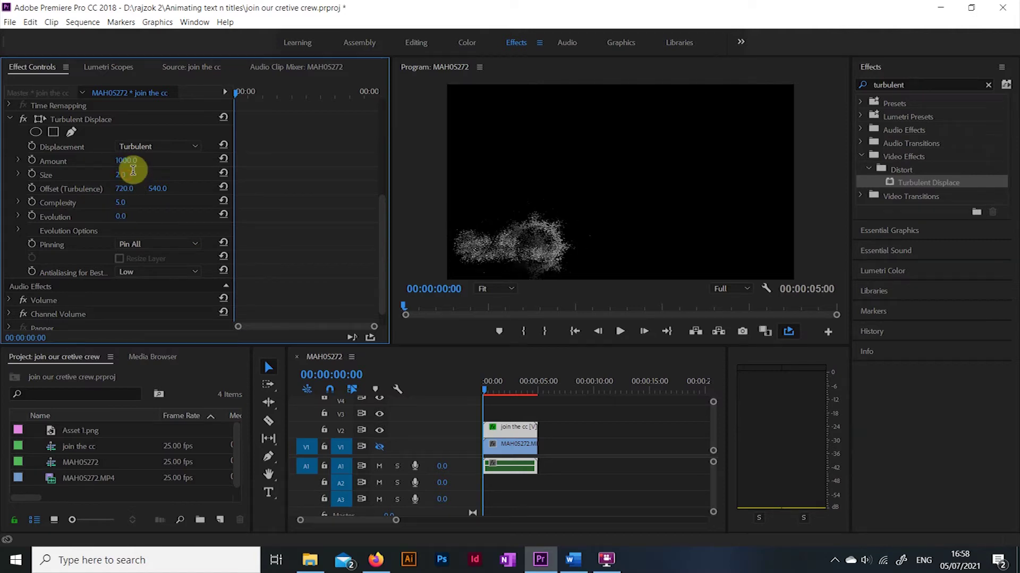
{"action": "type", "text": "3"}
{"action": "key", "text": "Return"}
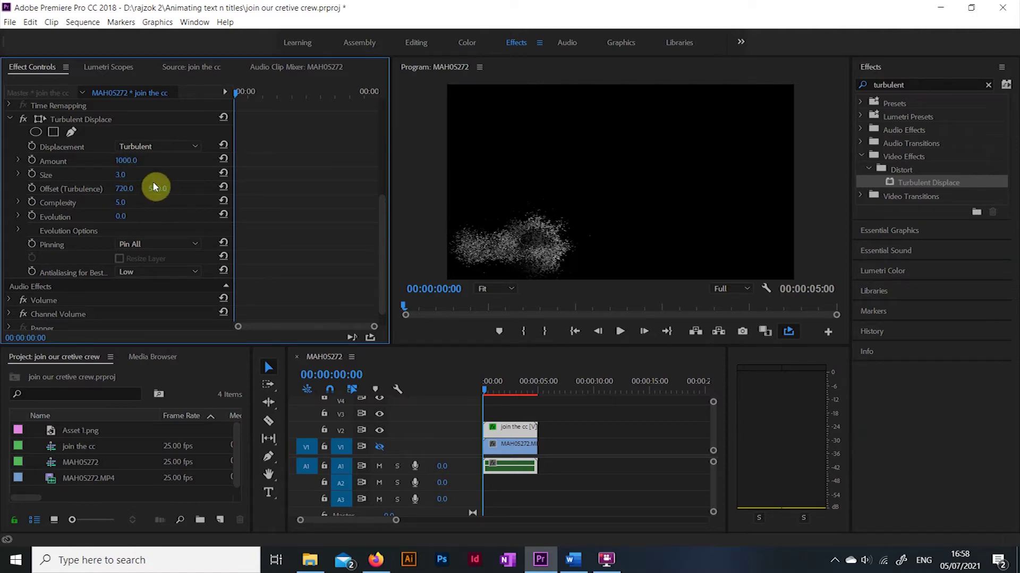
Step: Keyframe the Turbulent Displace Amount from 1000 at the clip start to 0 at 00:00:00:24
{"action": "left_click", "coordinate": [32, 160]}
{"action": "left_click_drag", "start_coordinate": [234, 104], "coordinate": [262, 105]}
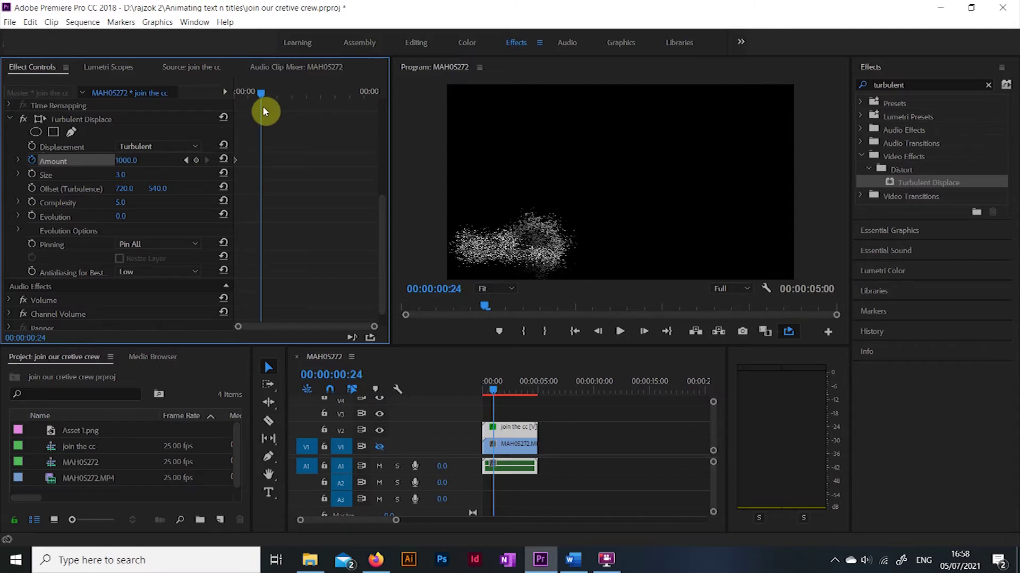
{"action": "left_click", "coordinate": [121, 160]}
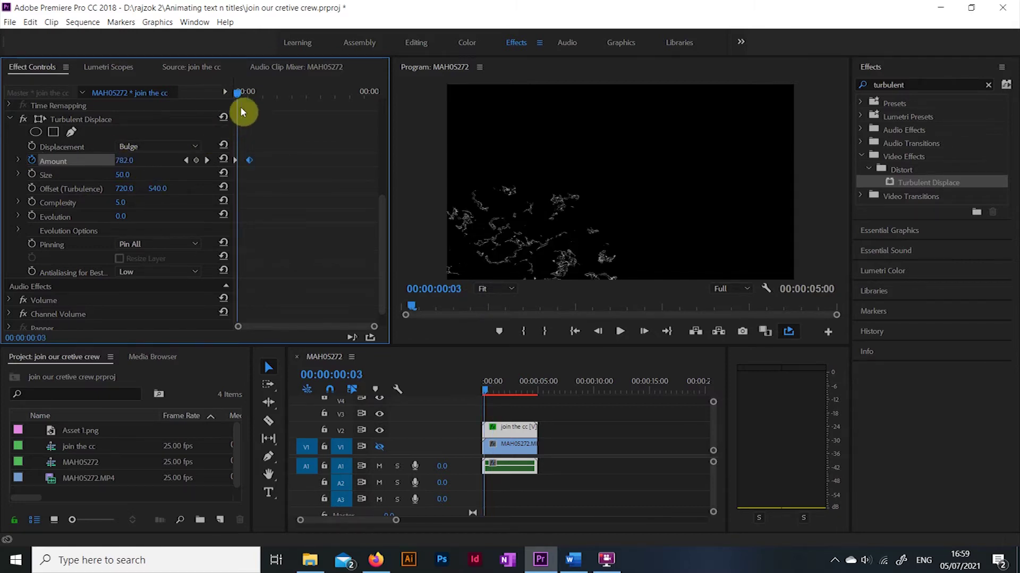
Step: Play the sequence from the start to preview the displaced title animation
{"action": "mouse_move", "coordinate": [238, 93]}
{"action": "left_mouse_down"}
{"action": "mouse_move", "coordinate": [253, 100]}
{"action": "mouse_move", "coordinate": [221, 101]}
{"action": "left_mouse_up"}
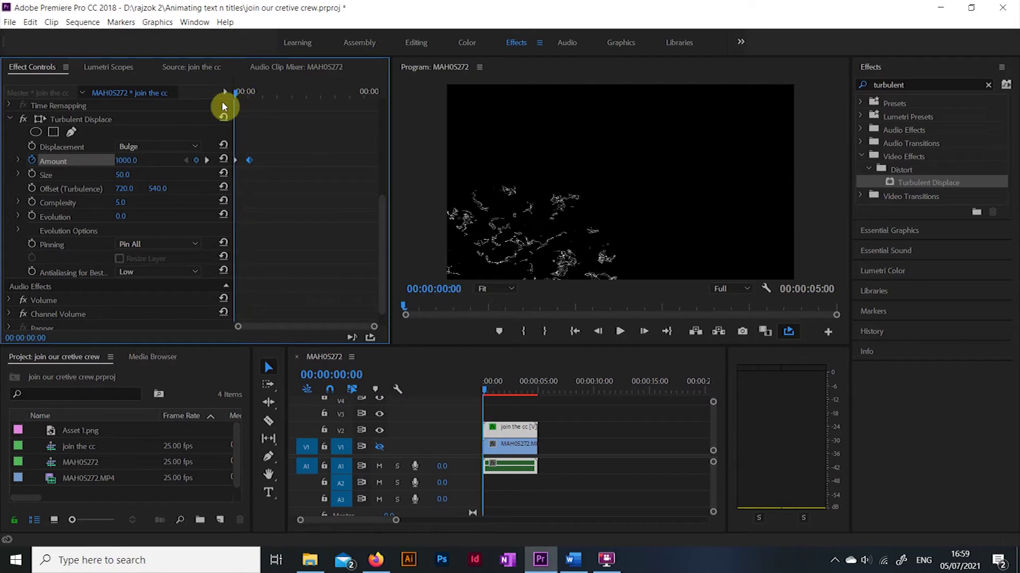
{"action": "key", "text": "space"}
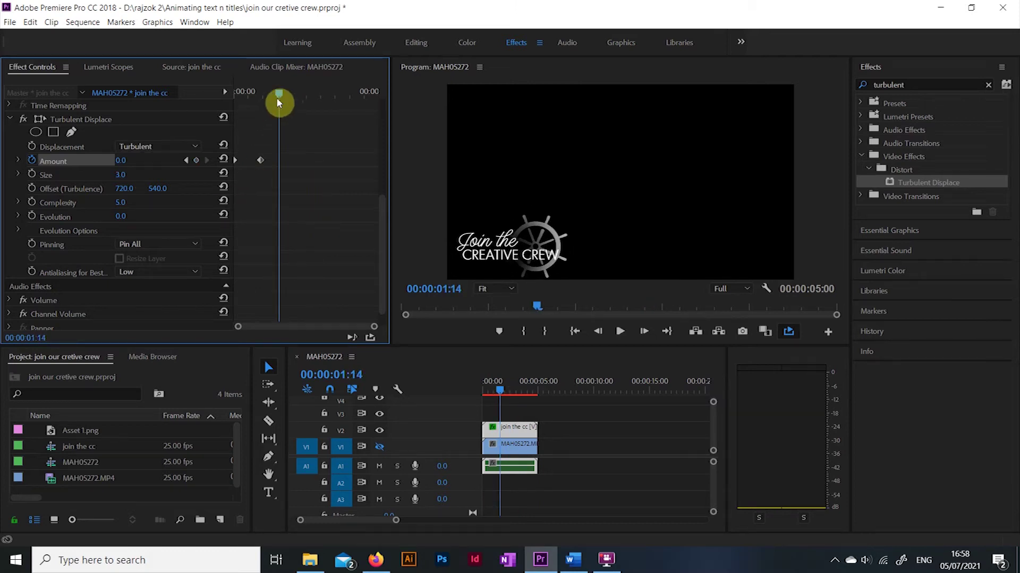
{"action": "left_click_drag", "start_coordinate": [278, 101], "coordinate": [241, 124]}
{"action": "key", "text": "space"}
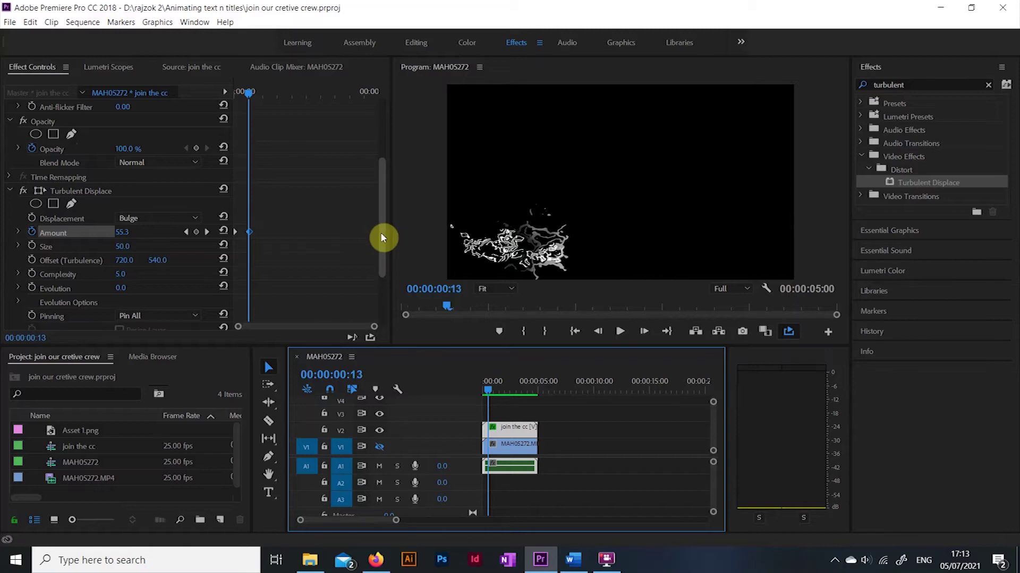
Step: Keyframe the join the cc clip's Opacity at 100% on 00:00:00:13 and 0% at the clip start
{"action": "mouse_move", "coordinate": [380, 231]}
{"action": "left_mouse_down"}
{"action": "mouse_move", "coordinate": [384, 160]}
{"action": "mouse_move", "coordinate": [384, 260]}
{"action": "mouse_move", "coordinate": [387, 229]}
{"action": "left_mouse_up"}
{"action": "scroll", "coordinate": [387, 227], "scroll_direction": "up", "scroll_amount": 1}
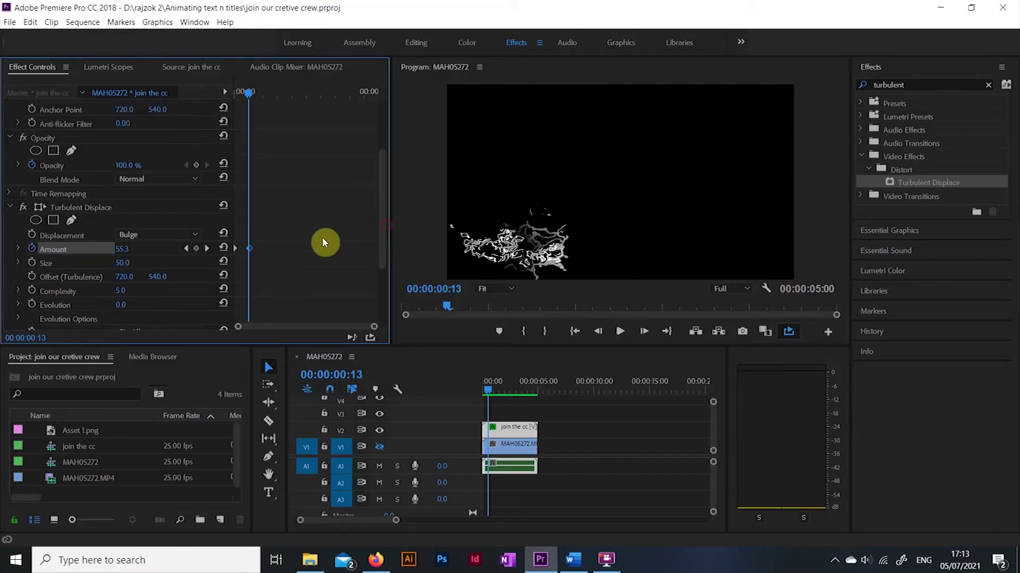
{"action": "left_click", "coordinate": [248, 248]}
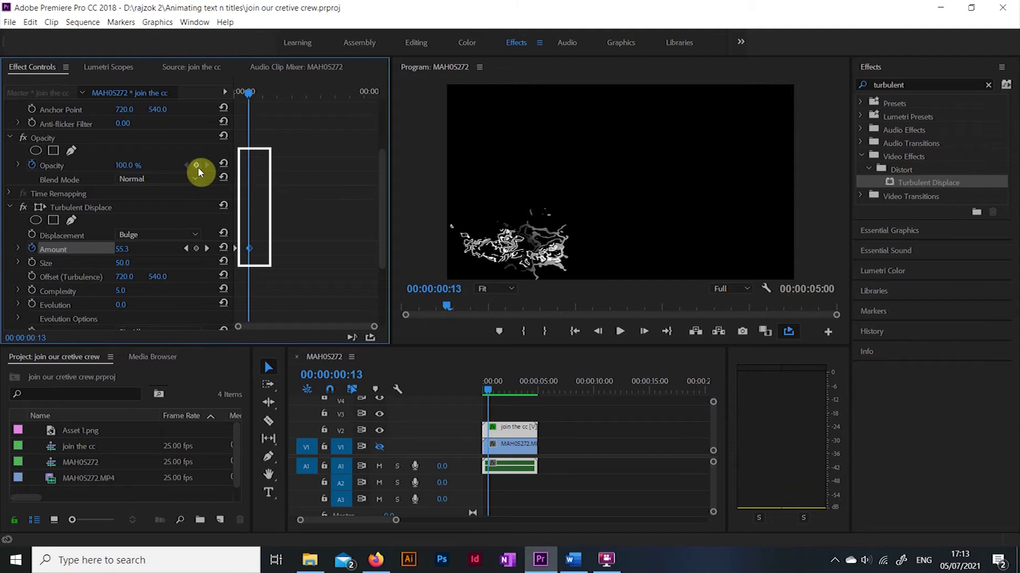
{"action": "left_click", "coordinate": [198, 166]}
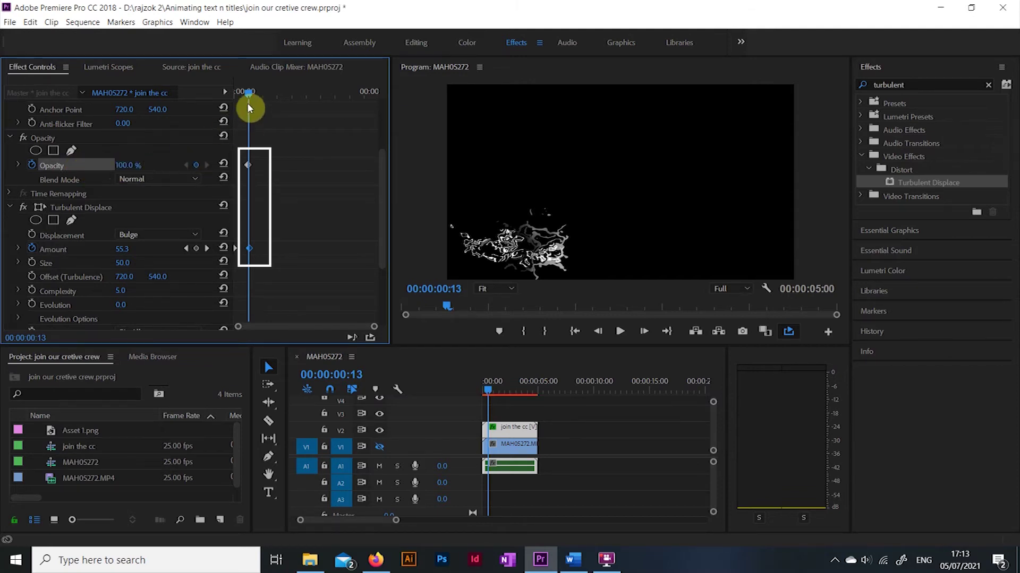
{"action": "left_click_drag", "start_coordinate": [247, 92], "coordinate": [231, 97]}
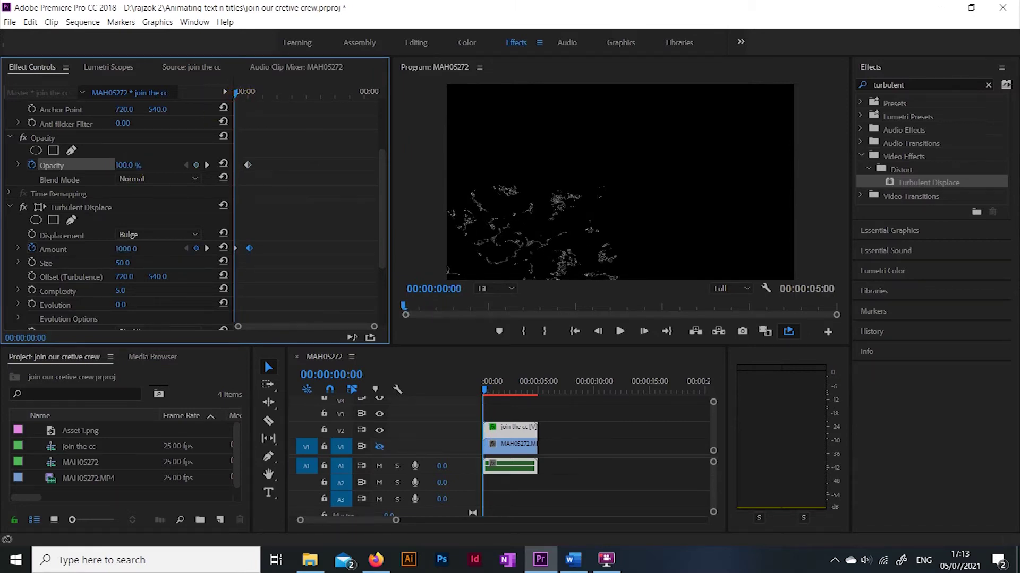
{"action": "left_click_drag", "start_coordinate": [122, 165], "coordinate": [100, 165]}
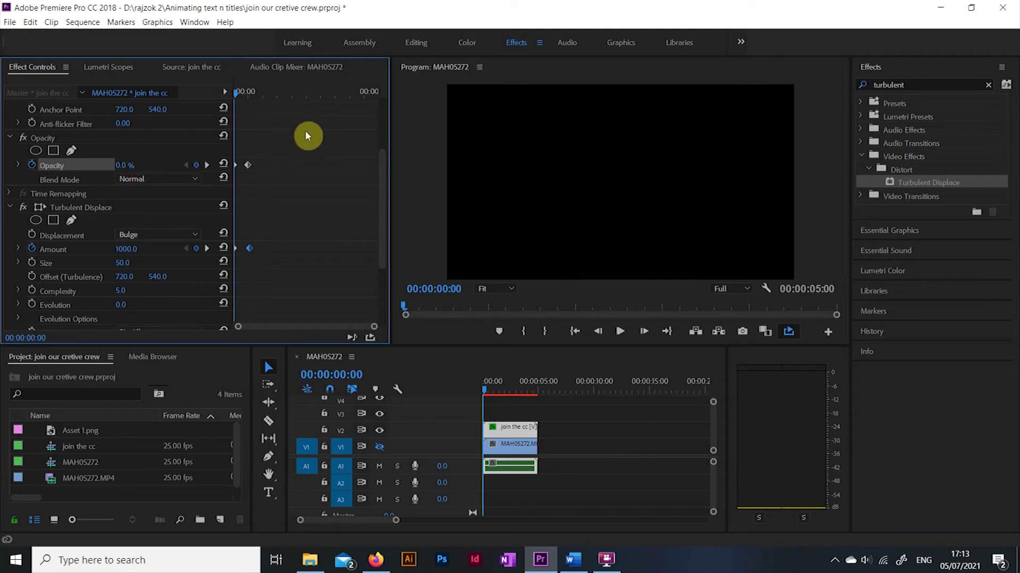
{"action": "mouse_move", "coordinate": [234, 95]}
{"action": "left_mouse_down"}
{"action": "mouse_move", "coordinate": [249, 101]}
{"action": "mouse_move", "coordinate": [234, 104]}
{"action": "left_mouse_up"}
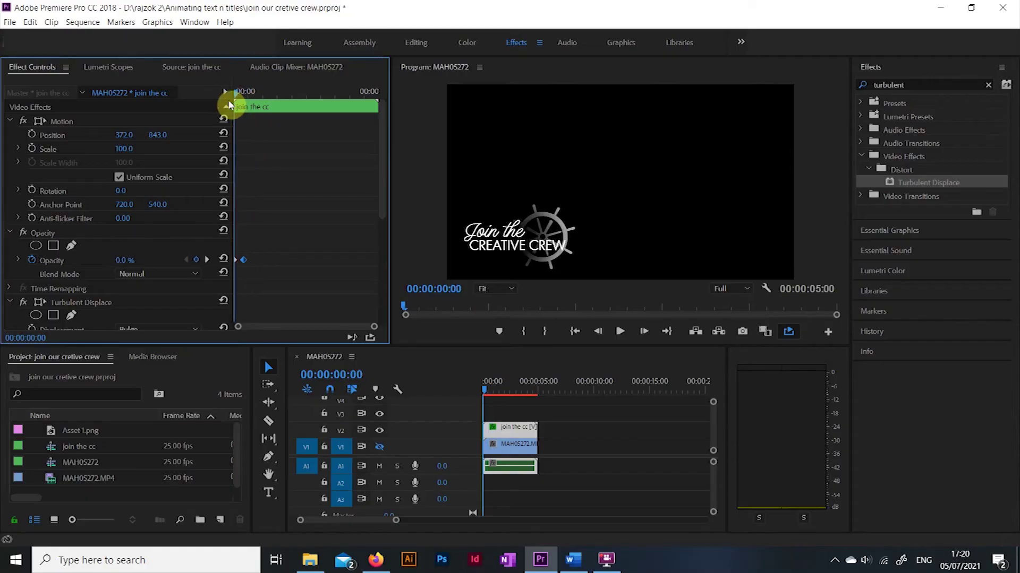
Step: Keyframe the join the cc clip's Scale from 100 at its start to 105 at its end, and render the effects In to Out
{"action": "left_click_drag", "start_coordinate": [227, 100], "coordinate": [264, 108]}
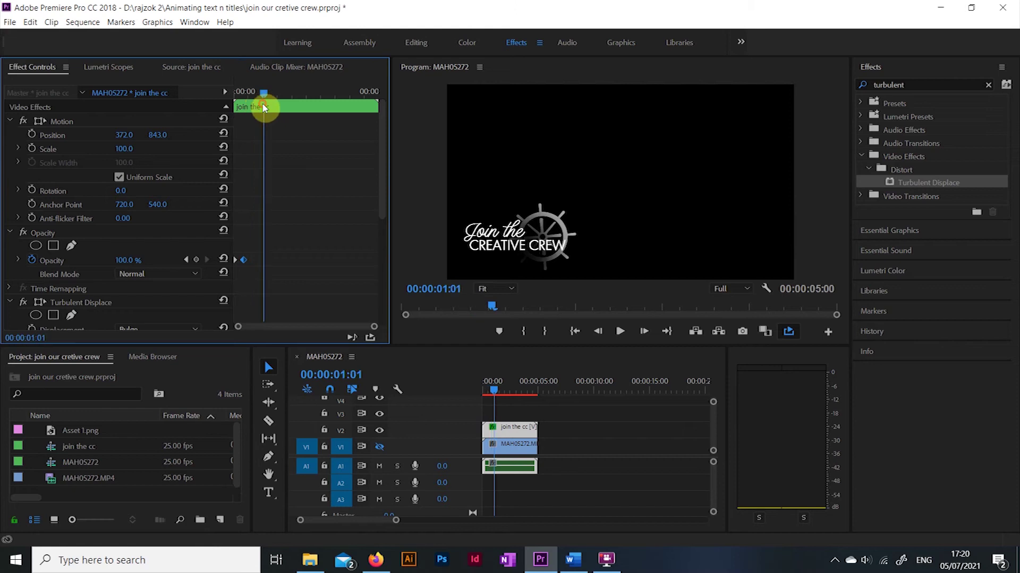
{"action": "left_click", "coordinate": [32, 149]}
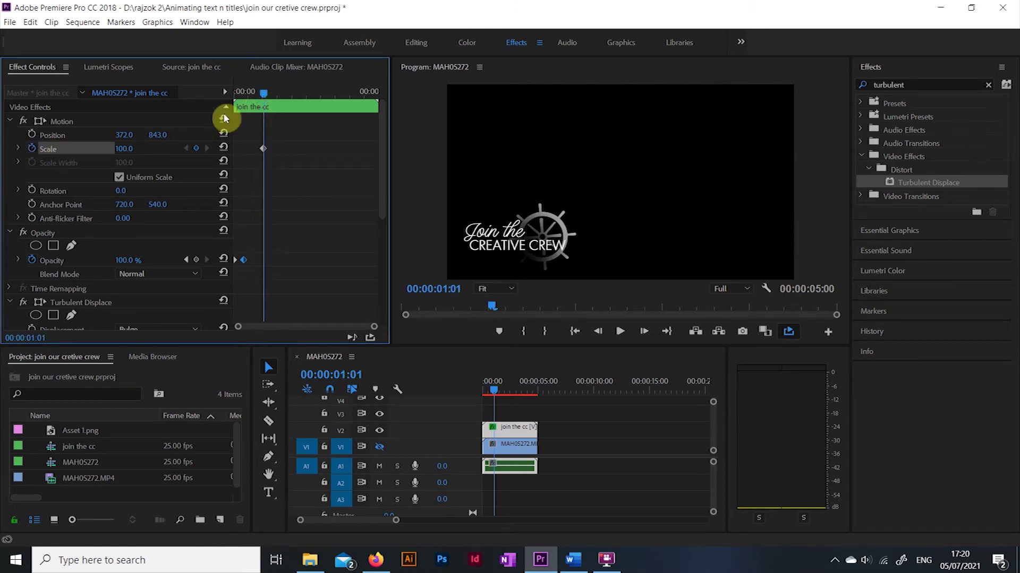
{"action": "left_click_drag", "start_coordinate": [264, 96], "coordinate": [326, 116]}
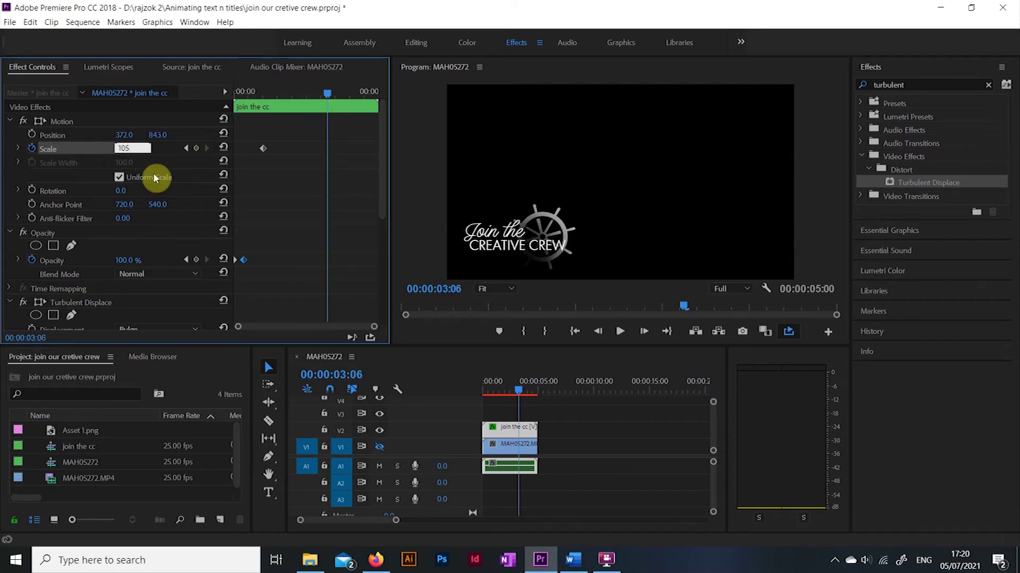
{"action": "key", "text": "Return"}
{"action": "left_click_drag", "start_coordinate": [261, 150], "coordinate": [234, 149]}
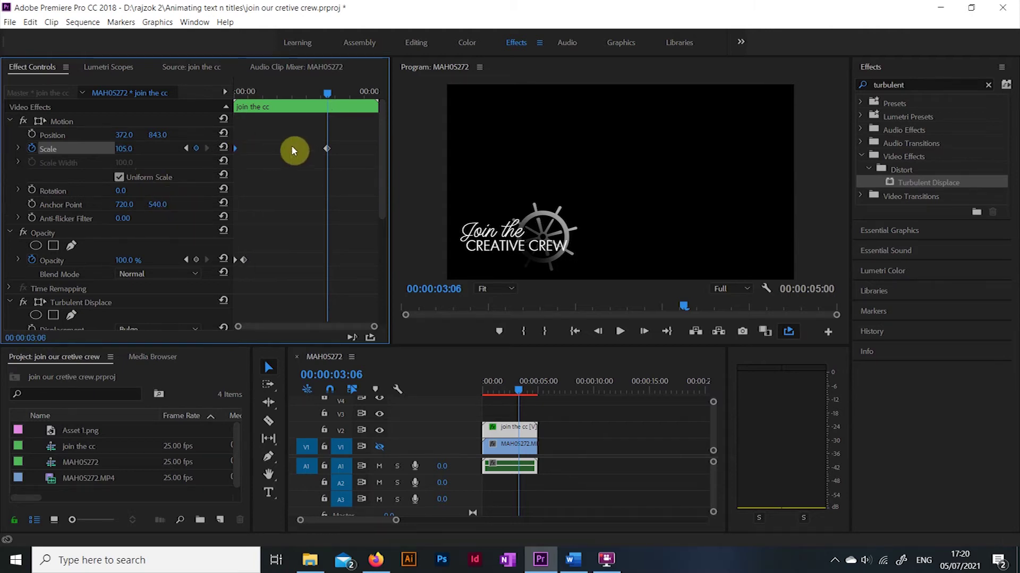
{"action": "left_click", "coordinate": [82, 22]}
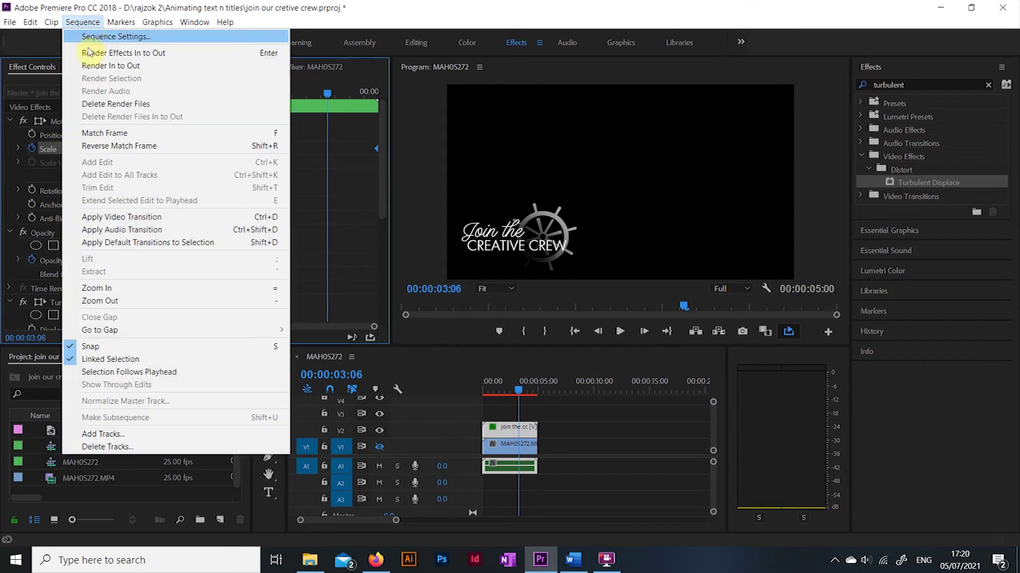
{"action": "left_click", "coordinate": [106, 45]}
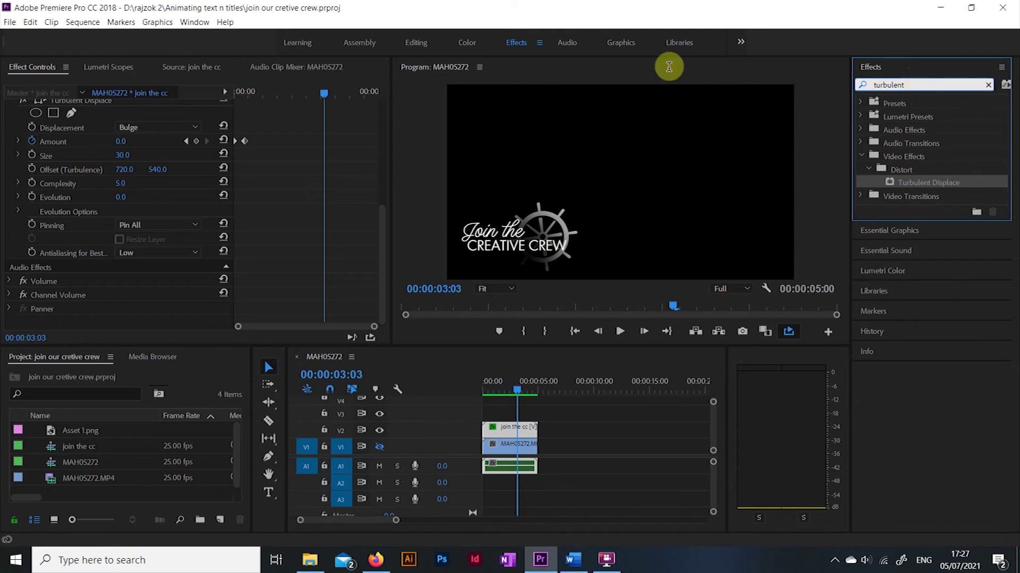
Step: Find the Gradient Wipe video transition and apply it to the end of the join the cc clip with softness 10
{"action": "left_click_drag", "start_coordinate": [916, 84], "coordinate": [848, 84]}
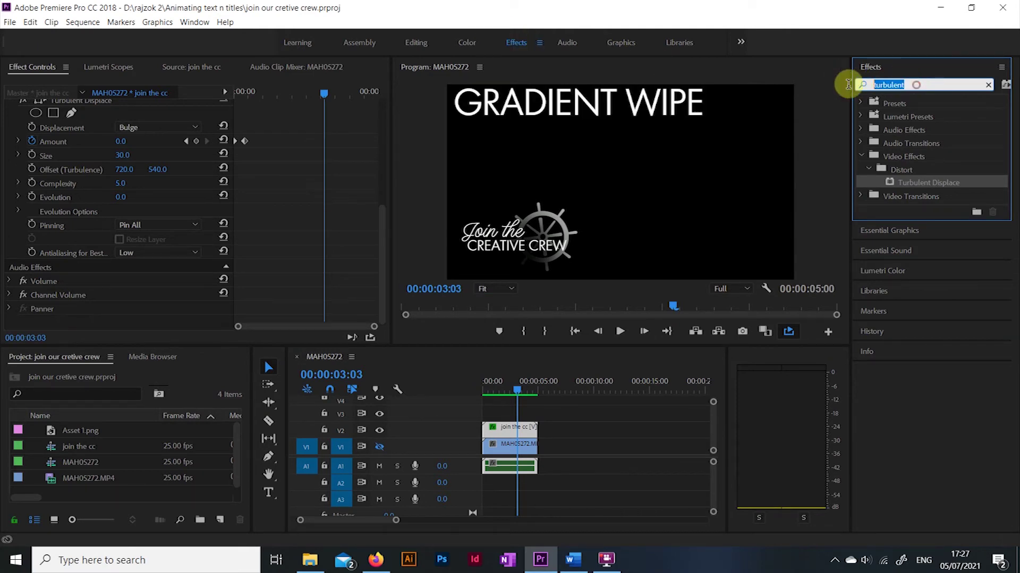
{"action": "type", "text": "gradient"}
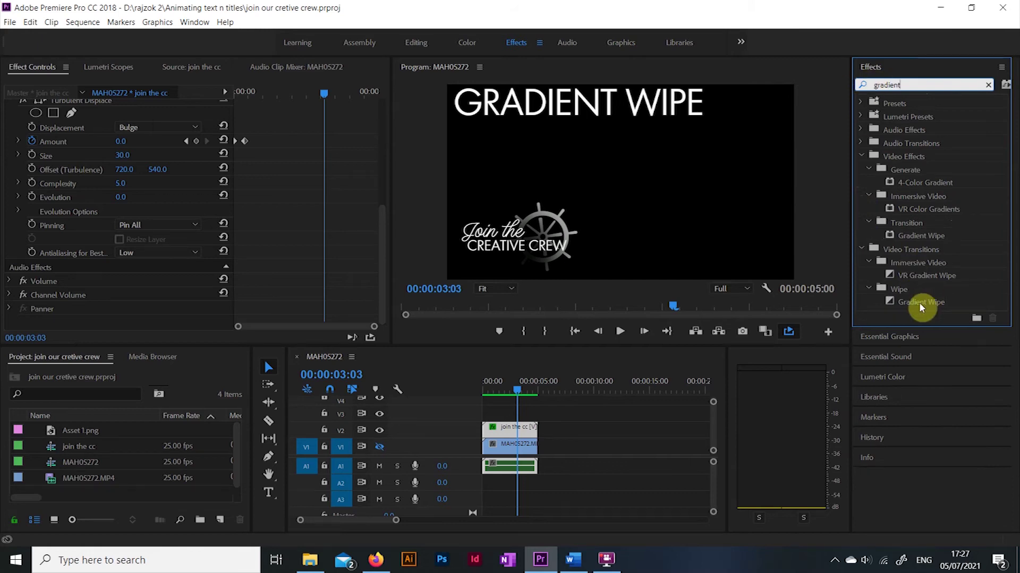
{"action": "left_click", "coordinate": [919, 302]}
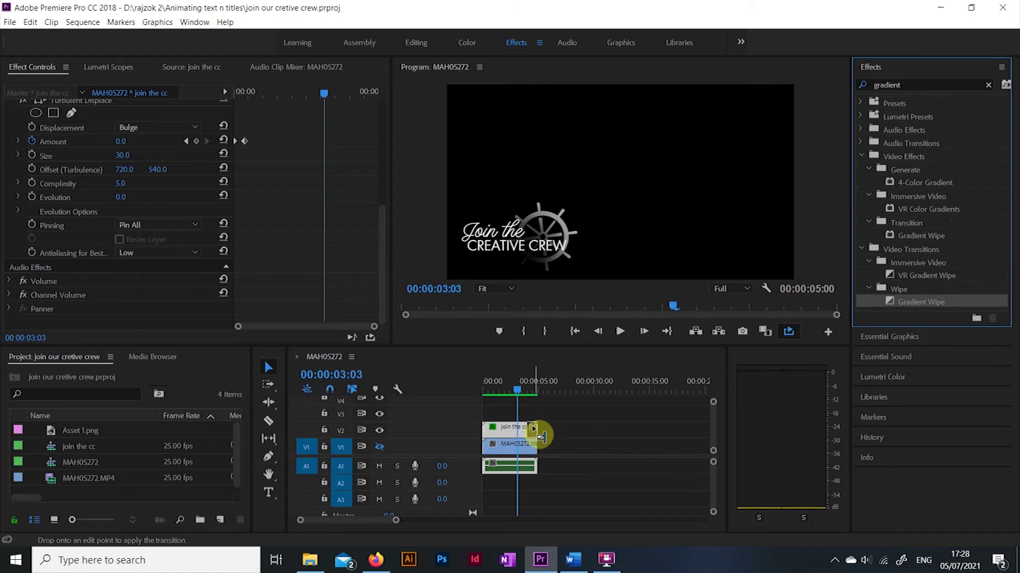
{"action": "left_click_drag", "start_coordinate": [533, 432], "coordinate": [535, 434]}
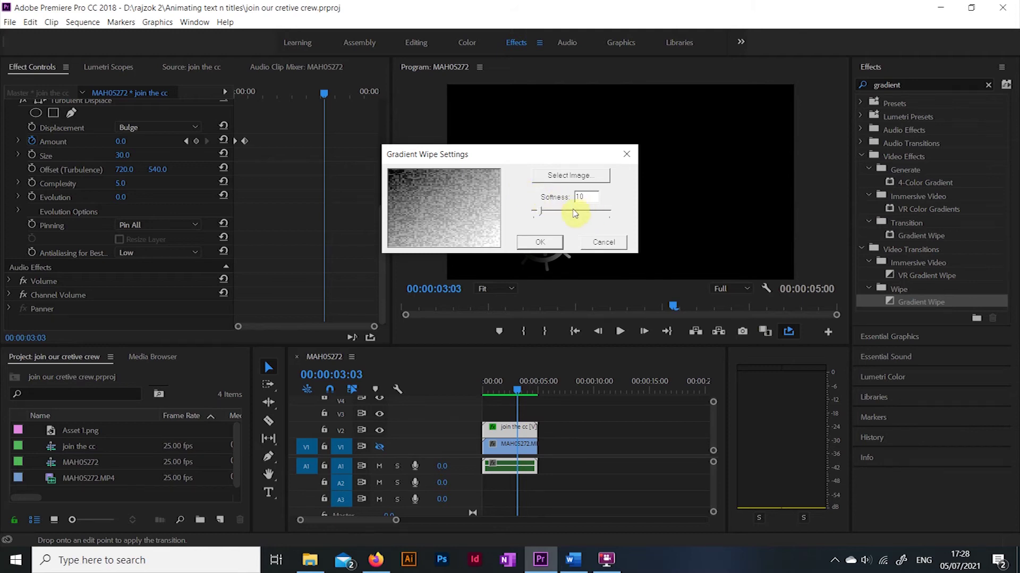
{"action": "left_click", "coordinate": [538, 243]}
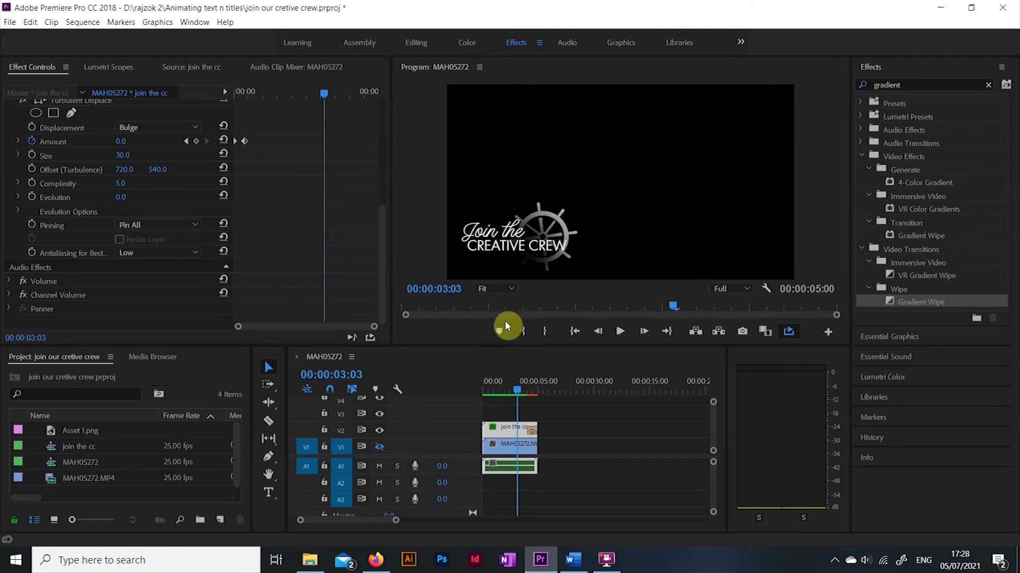
Step: Play the sequence with track V1 visible to check the title and its Gradient Wipe over the video clip
{"action": "key", "text": "space"}
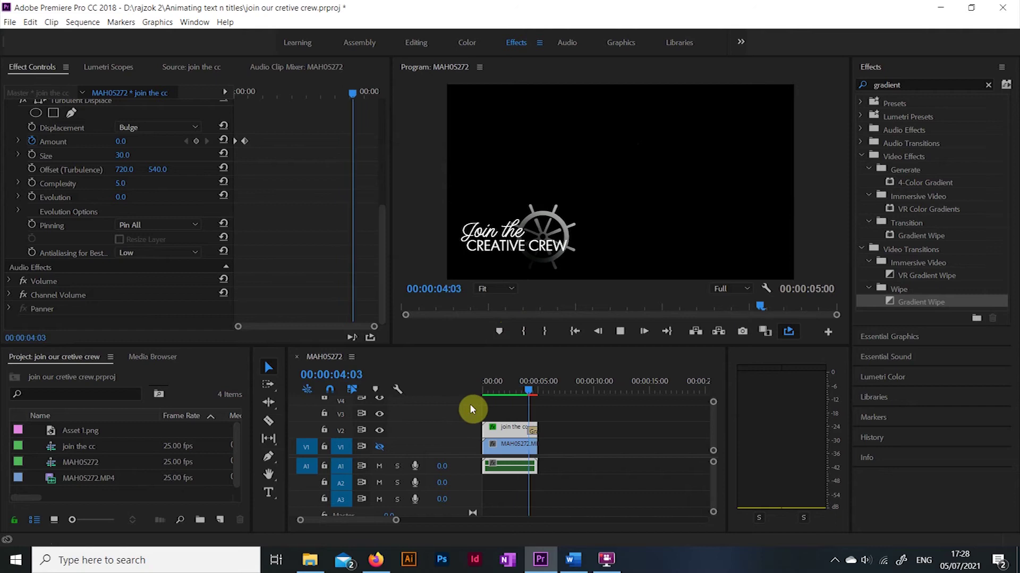
{"action": "left_click", "coordinate": [636, 468]}
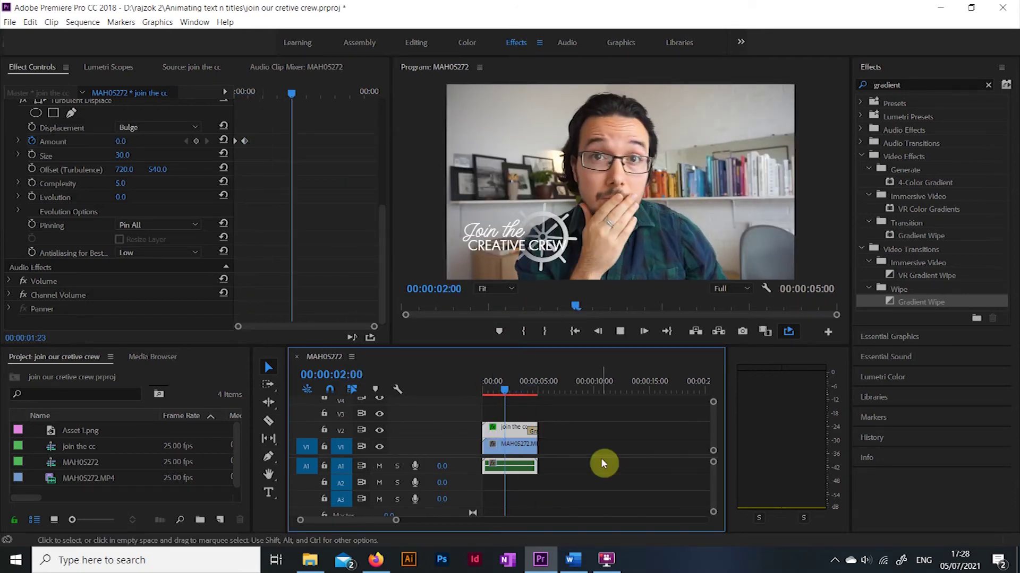
{"action": "key", "text": "space"}
Step: Unlink the join the cc clip, delete its audio from track A1, and play the sequence from the start
{"action": "left_click", "coordinate": [523, 448]}
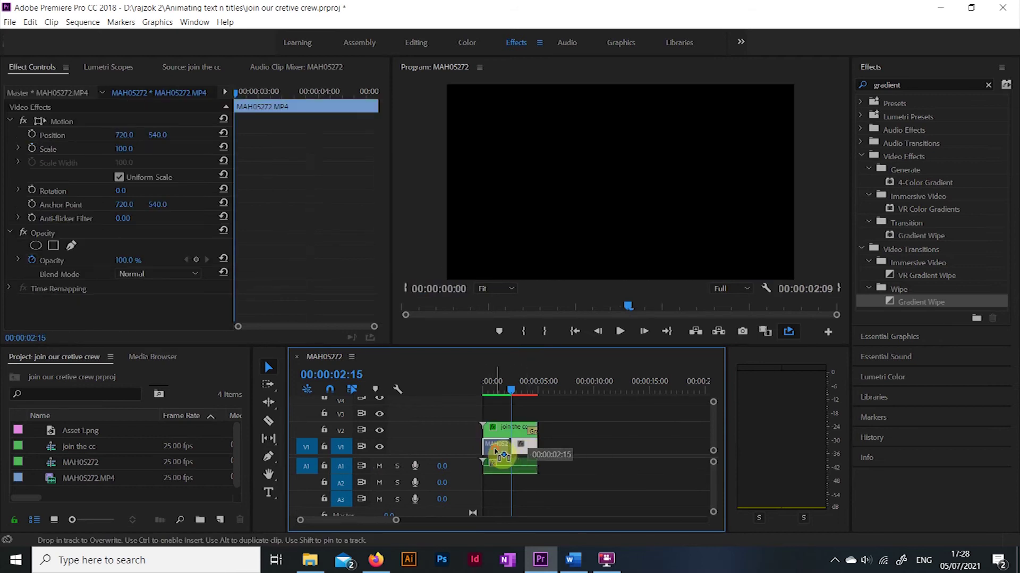
{"action": "right_click", "coordinate": [511, 427]}
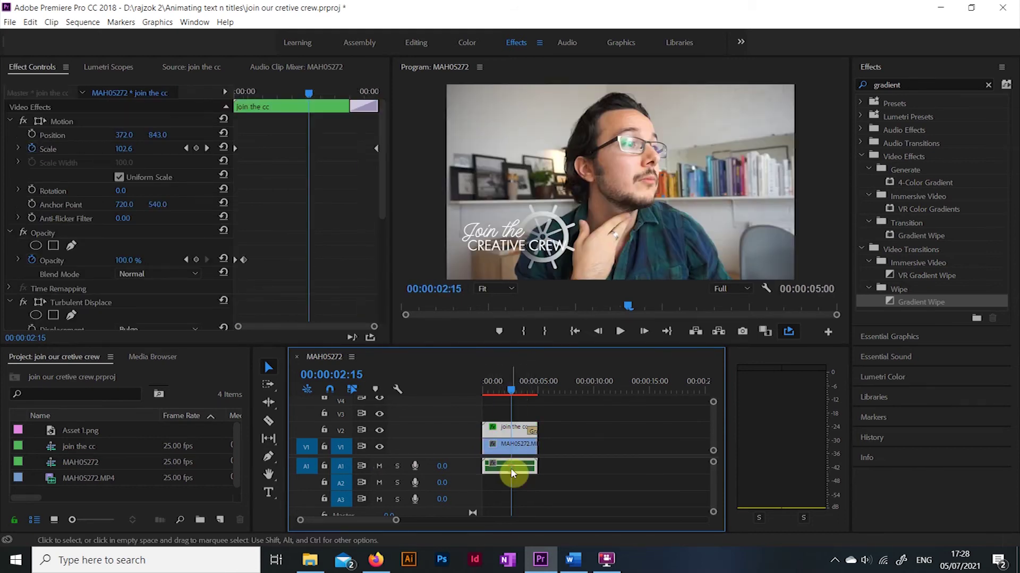
{"action": "left_click", "coordinate": [542, 194]}
{"action": "left_click", "coordinate": [503, 467]}
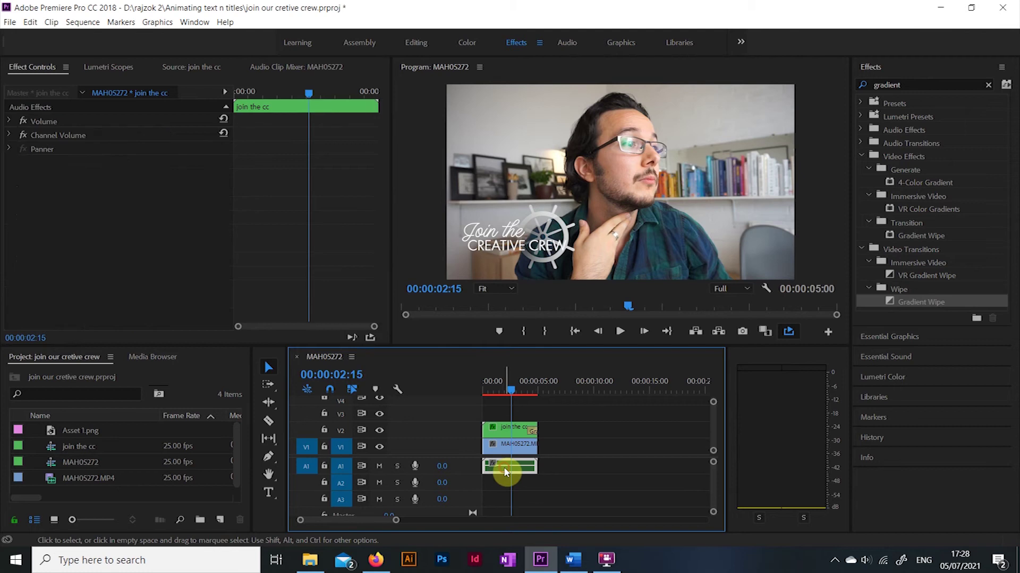
{"action": "key", "text": "Delete"}
{"action": "left_click_drag", "start_coordinate": [511, 390], "coordinate": [462, 391]}
{"action": "key", "text": "space"}
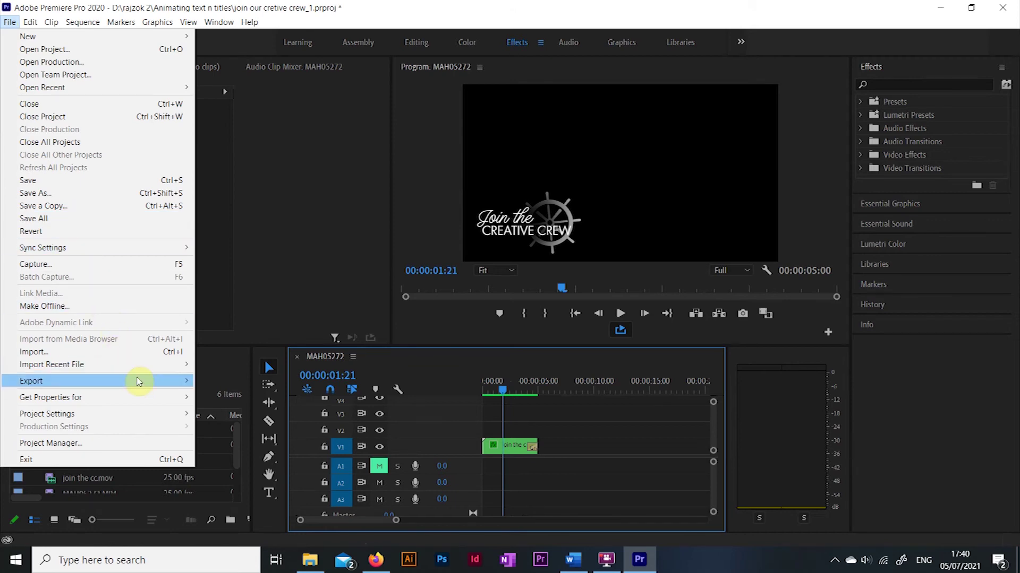
Step: Export the sequence as the QuickTime file join the cc graphic.mov with the Animation codec and 8-bpc + alpha depth
{"action": "mouse_move", "coordinate": [139, 383]}
{"action": "left_click", "coordinate": [220, 381]}
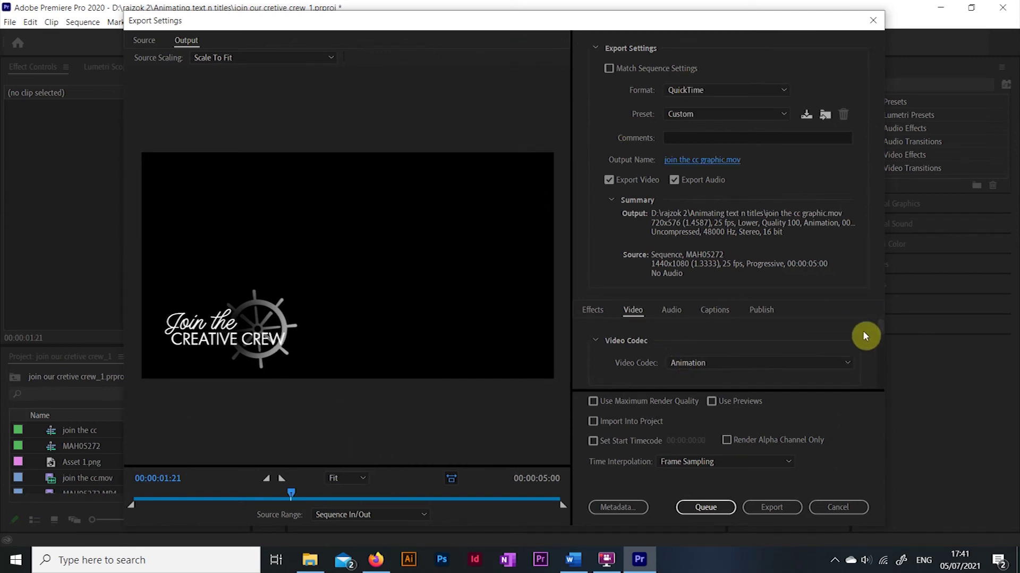
{"action": "left_click_drag", "start_coordinate": [880, 332], "coordinate": [880, 336]}
{"action": "left_click_drag", "start_coordinate": [882, 340], "coordinate": [882, 333]}
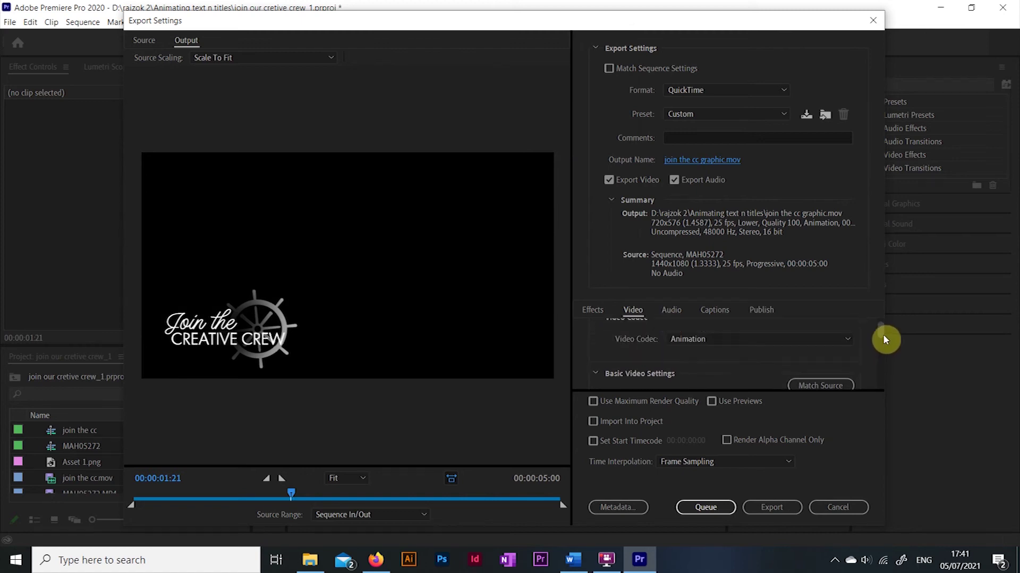
{"action": "left_click", "coordinate": [773, 341]}
{"action": "left_click", "coordinate": [703, 10]}
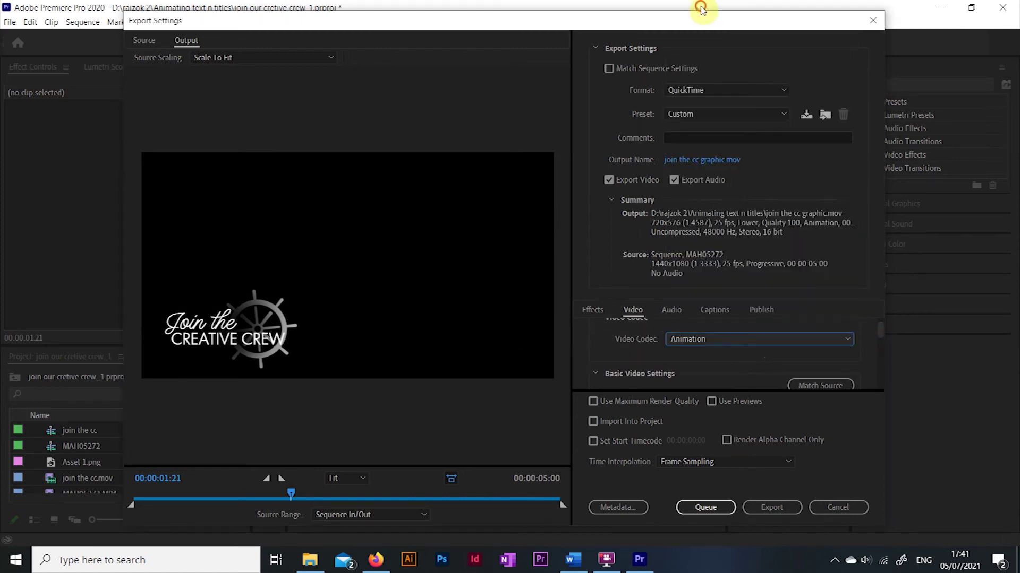
{"action": "left_click_drag", "start_coordinate": [883, 354], "coordinate": [884, 357]}
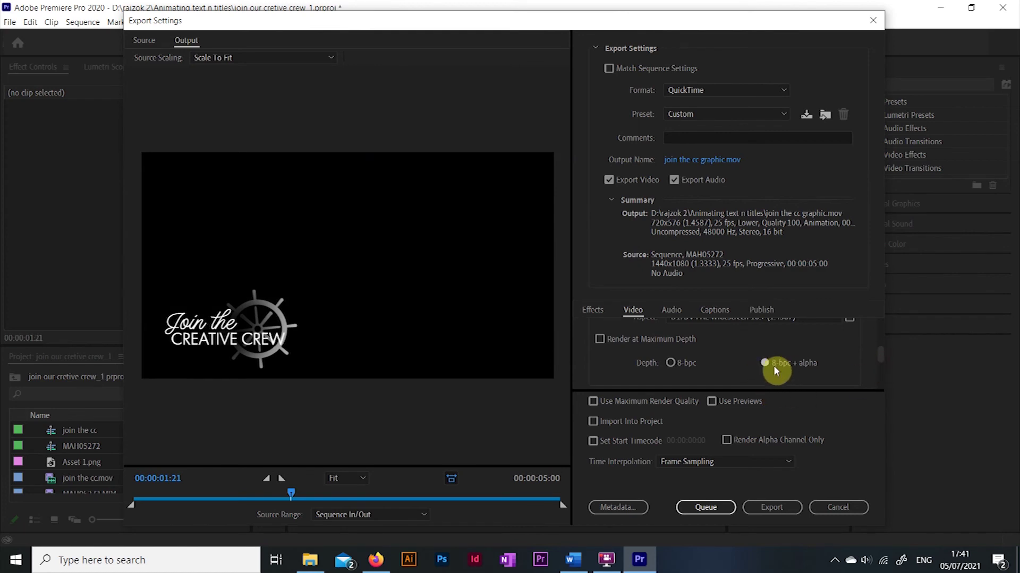
{"action": "scroll", "coordinate": [770, 369], "scroll_direction": "down", "scroll_amount": 3}
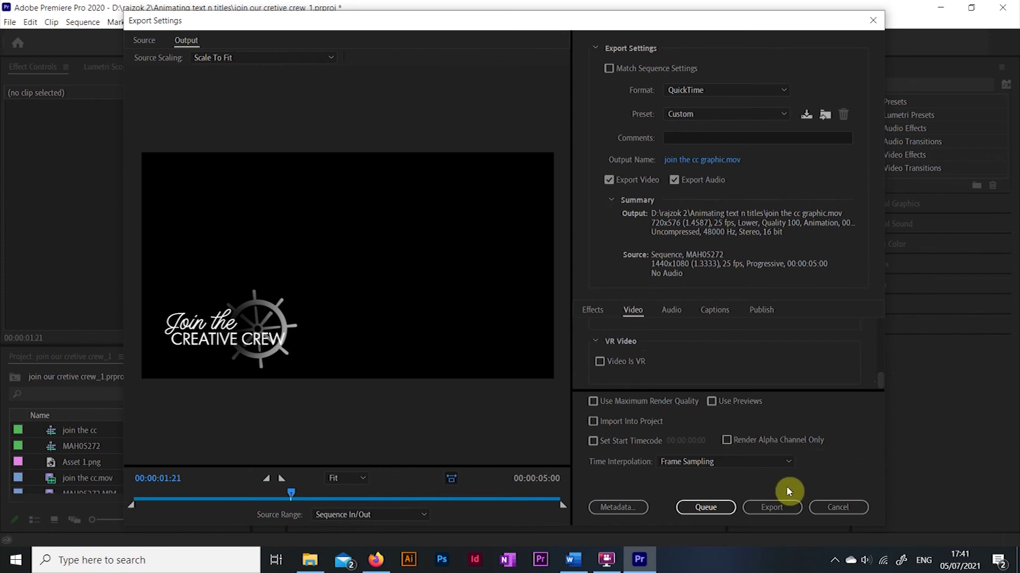
{"action": "left_click", "coordinate": [773, 507]}
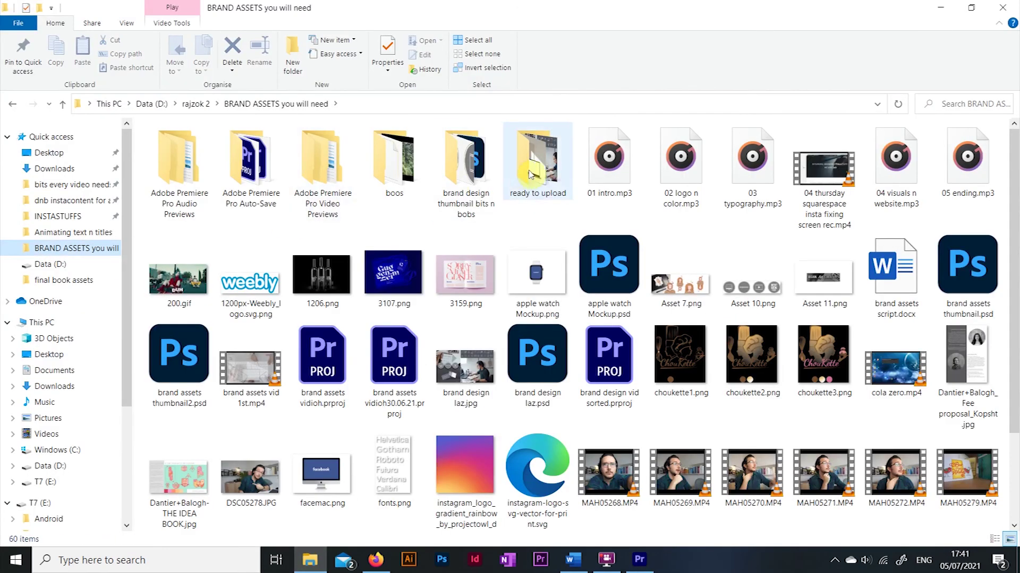
Step: Add where to start with brand design.mp4 from the ready to upload folder to track V1, after the join the cc clip
{"action": "double_click", "coordinate": [529, 174]}
{"action": "left_click_drag", "start_coordinate": [250, 173], "coordinate": [585, 446]}
{"action": "left_click", "coordinate": [589, 393]}
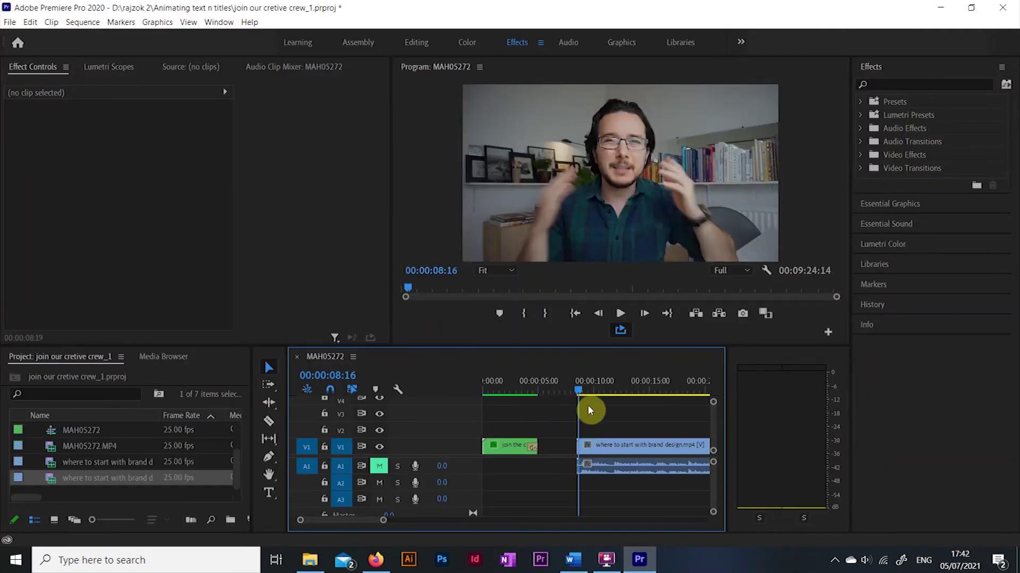
Step: Place join the cc graphic.mov from the Animating text n titles folder on track V2 over the brand design video and play it
{"action": "left_click", "coordinate": [310, 560]}
{"action": "left_click", "coordinate": [75, 232]}
{"action": "left_click_drag", "start_coordinate": [689, 170], "coordinate": [593, 439]}
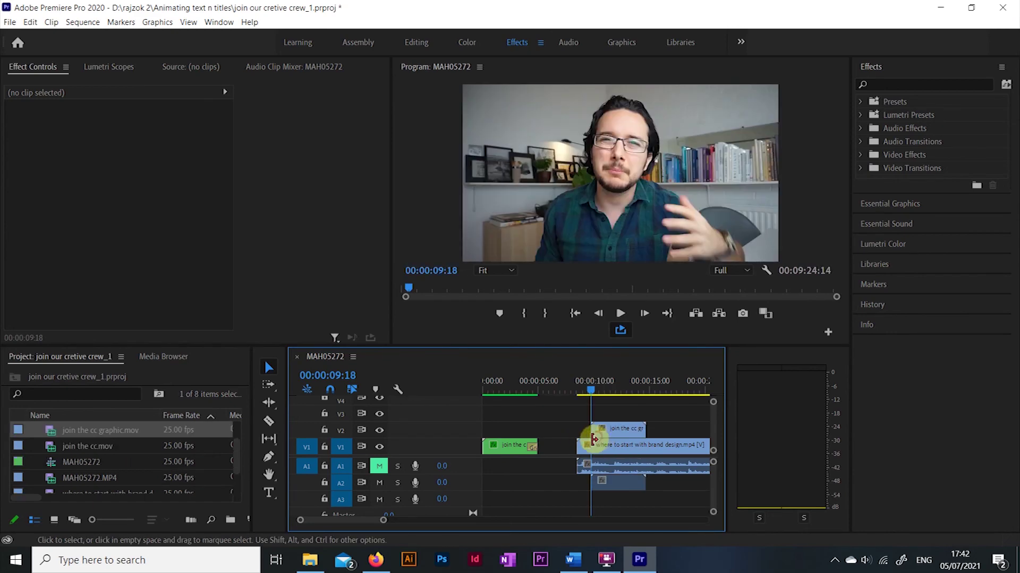
{"action": "left_click", "coordinate": [596, 398]}
{"action": "left_click", "coordinate": [620, 313]}
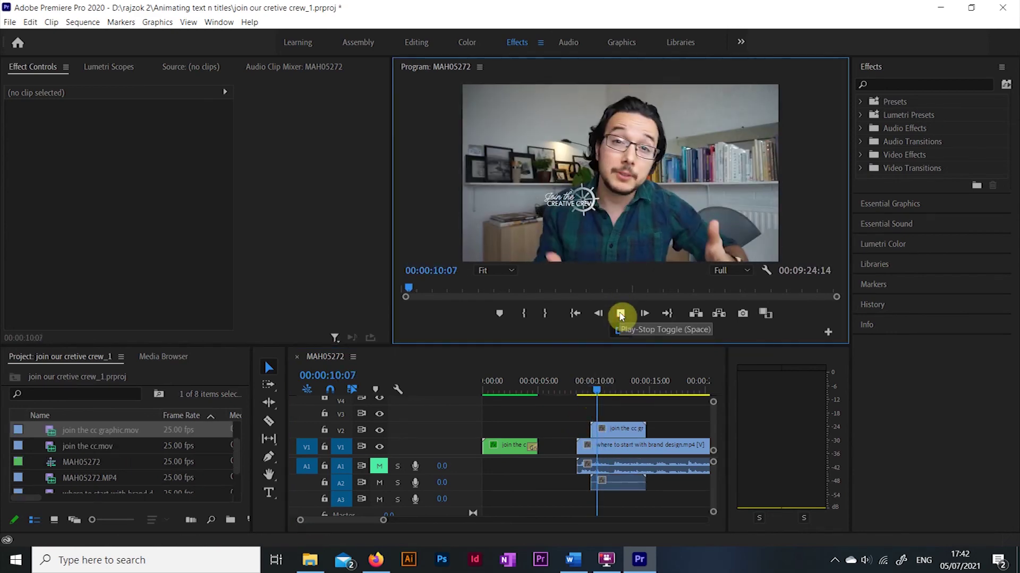